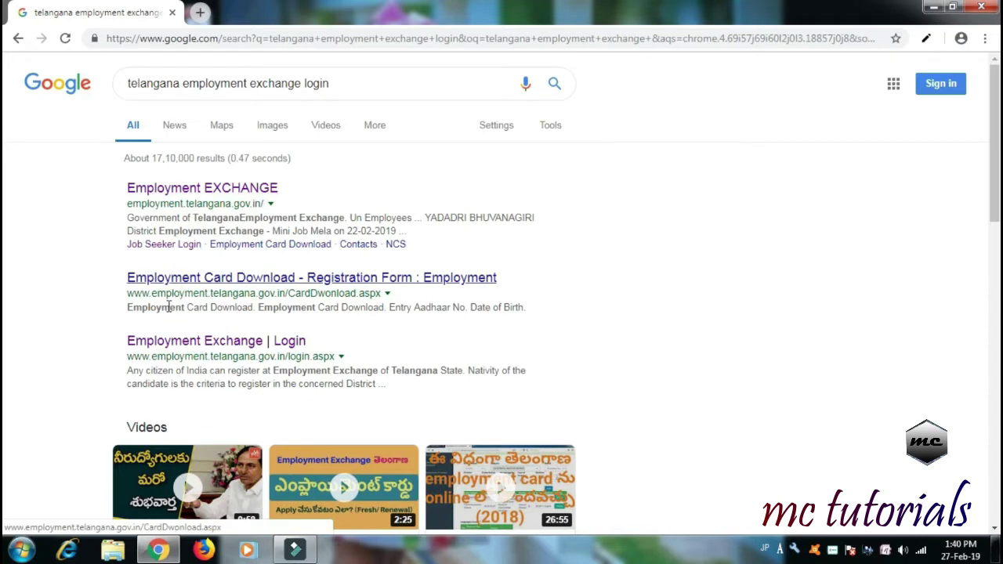
Open the Telangana Employment Exchange login page and sign in as an existing user with the account password.
left_click(232, 343)
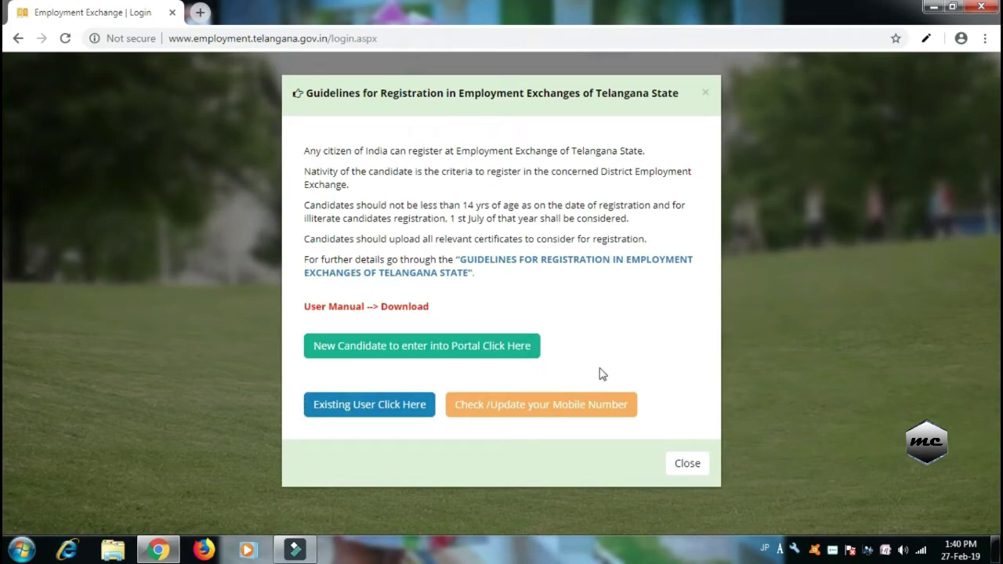
left_click(380, 407)
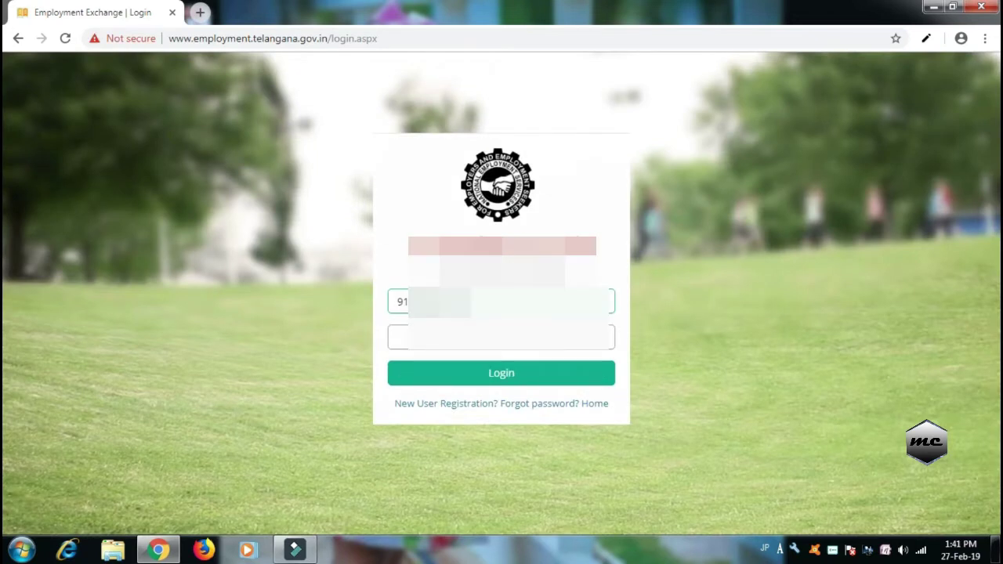
left_click(455, 337)
left_click(507, 378)
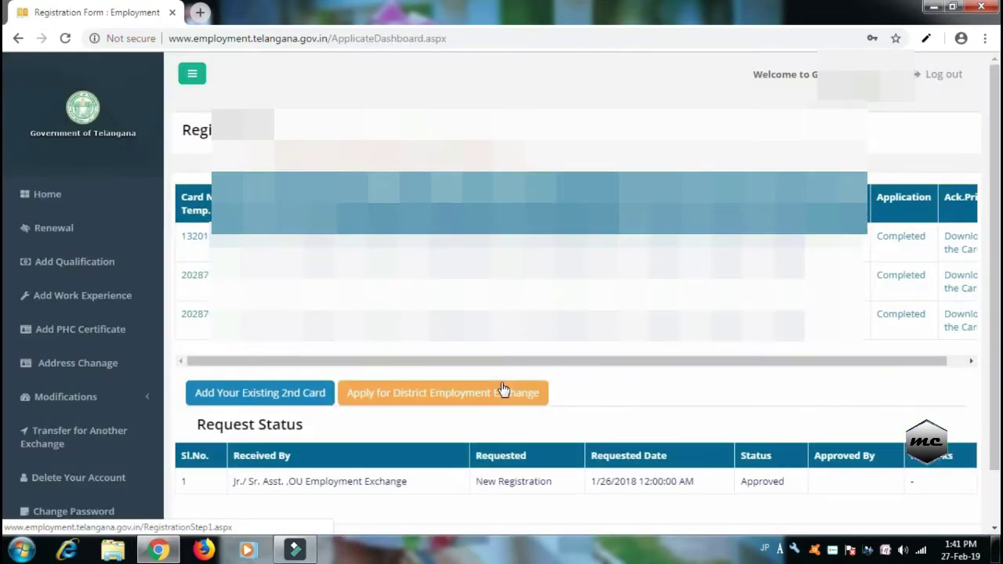
View the downloadable employment registration card of each of the three listed registrations, returning to the dashboard after each one.
scroll(503, 390, "down", 2)
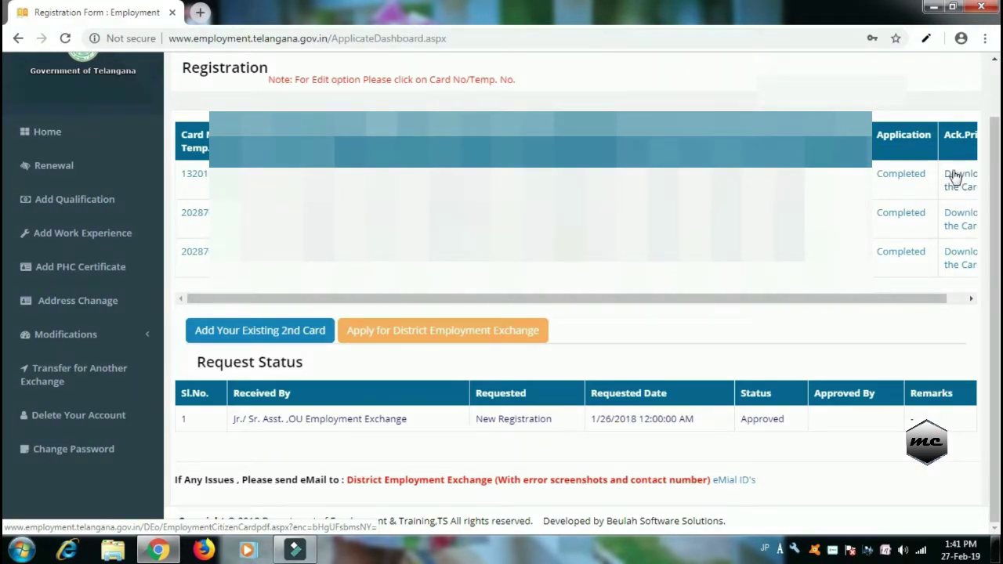
left_click(956, 178)
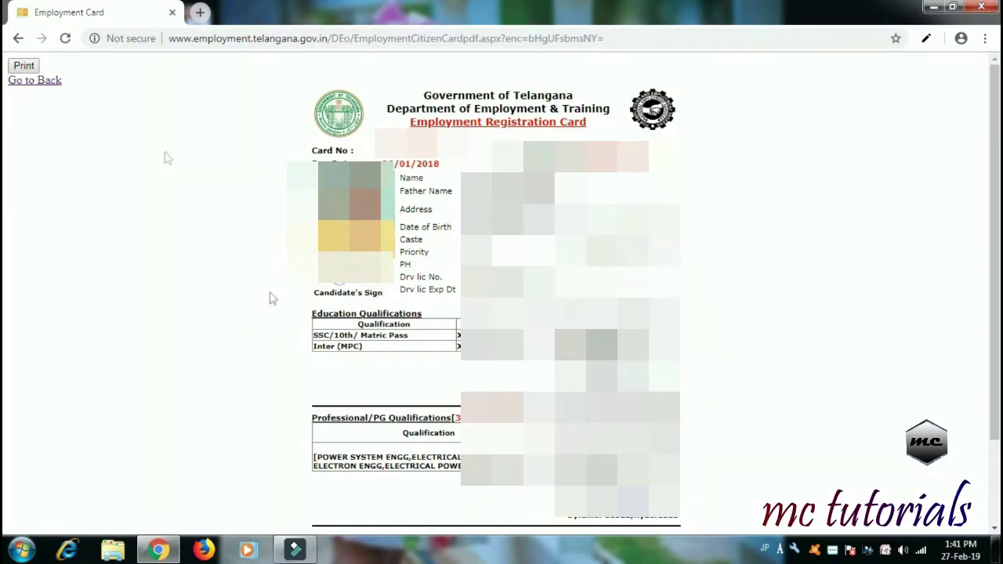
left_click(18, 41)
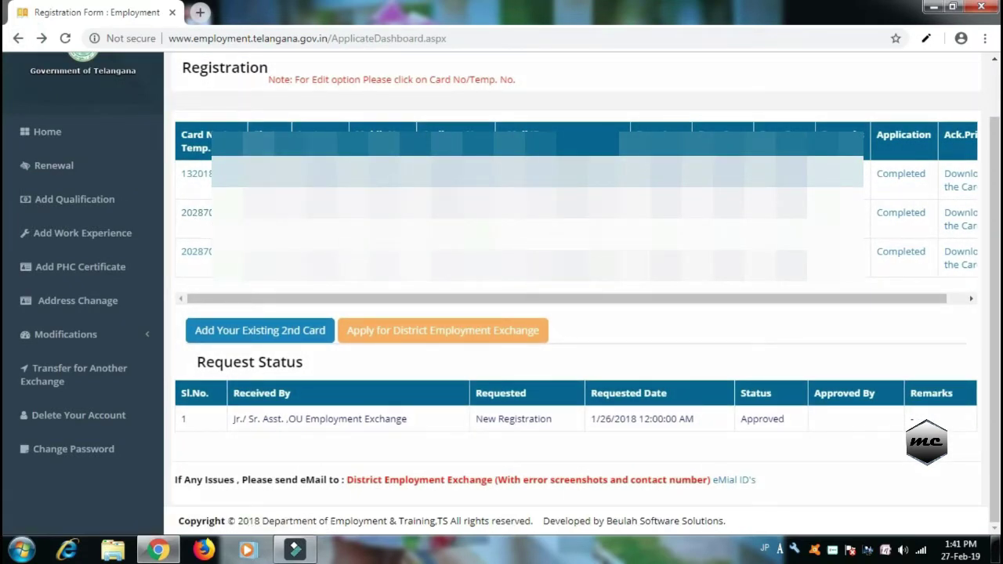
left_click(961, 214)
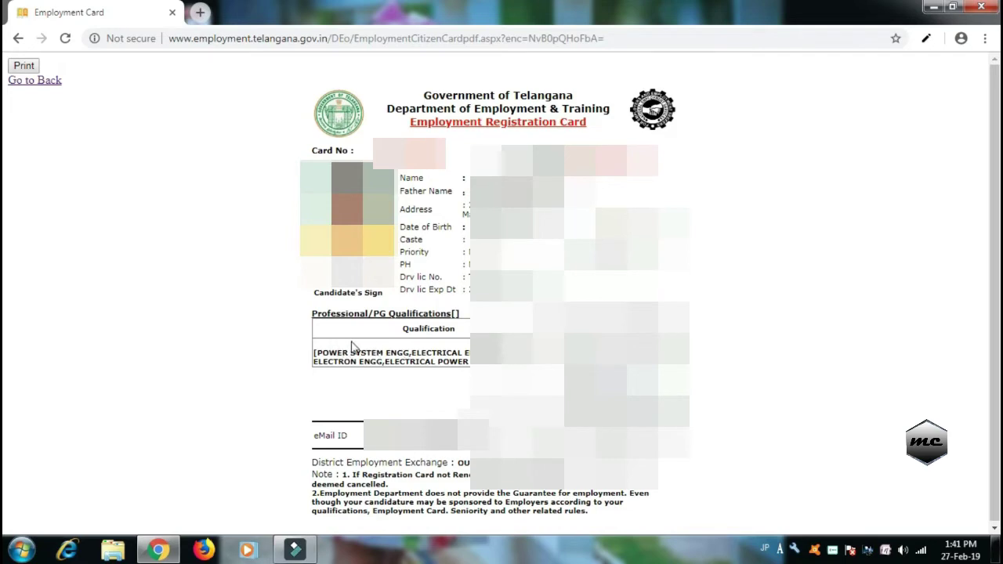
left_click(19, 39)
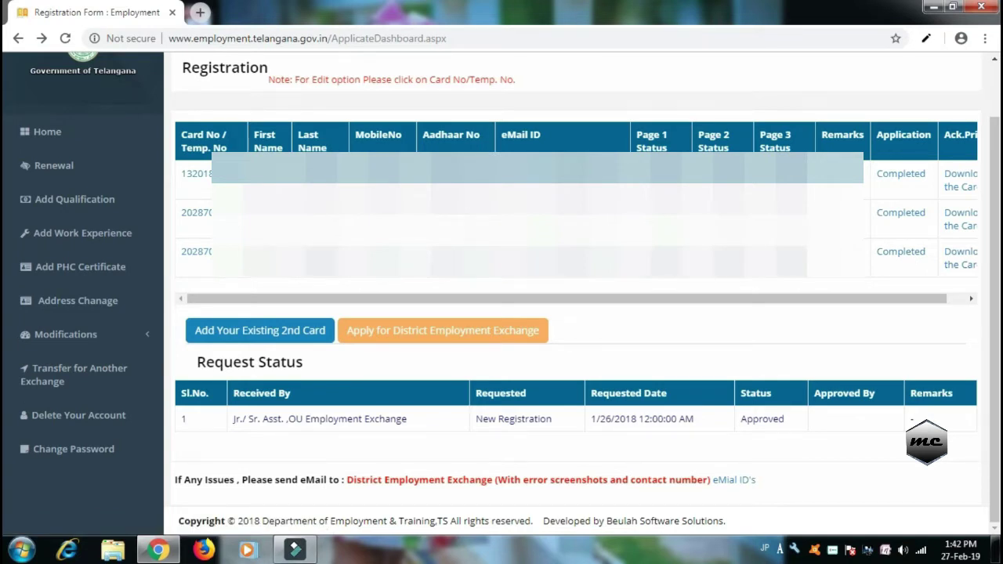
left_click(961, 260)
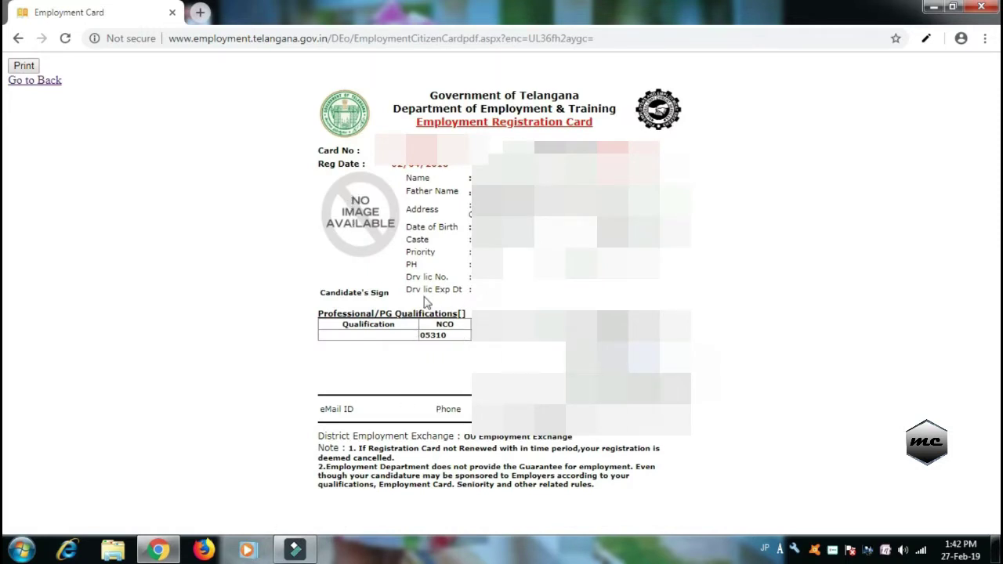
left_click(17, 39)
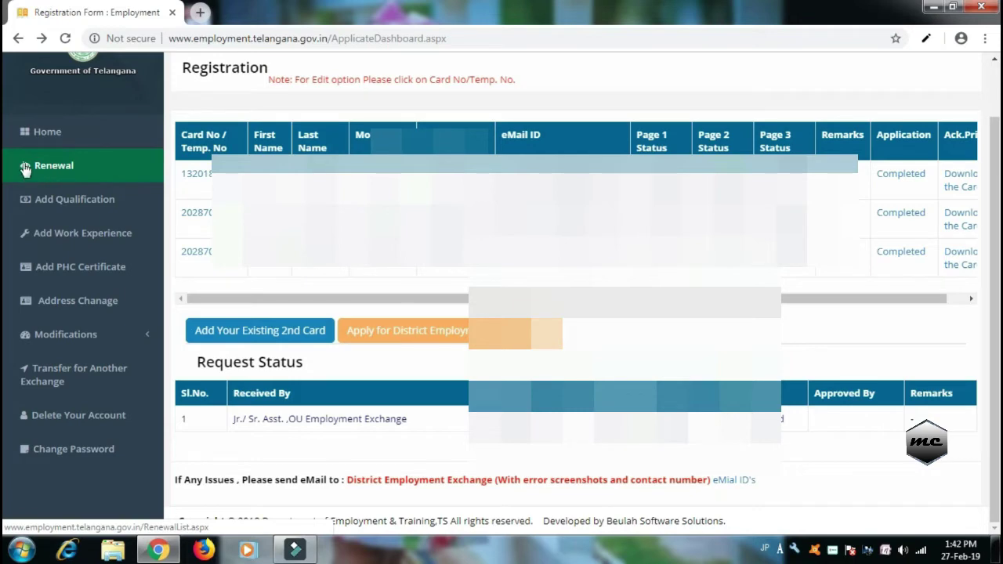
Check the renewal details of the registrations, and open the page for adding qualifications.
left_click(51, 169)
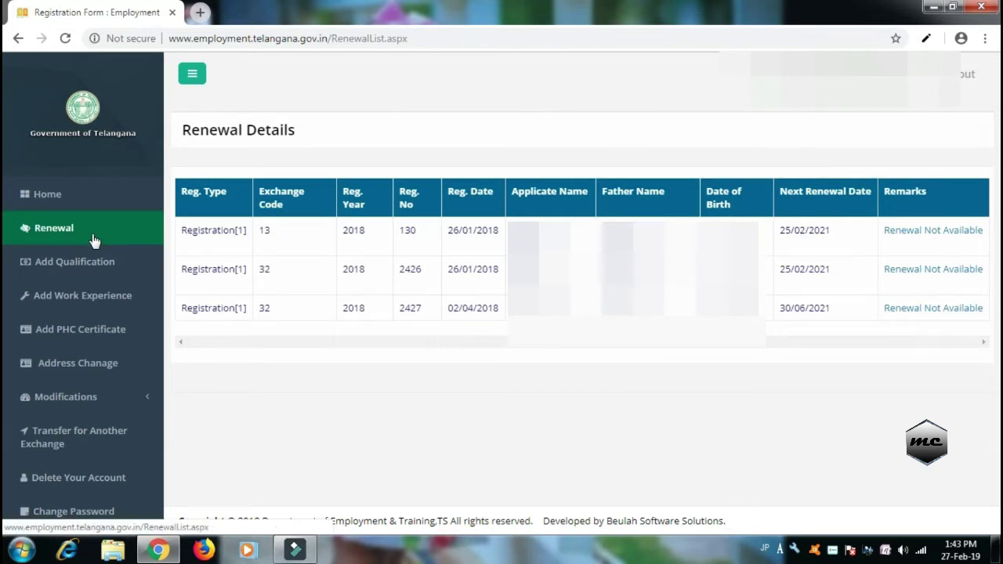
left_click(76, 262)
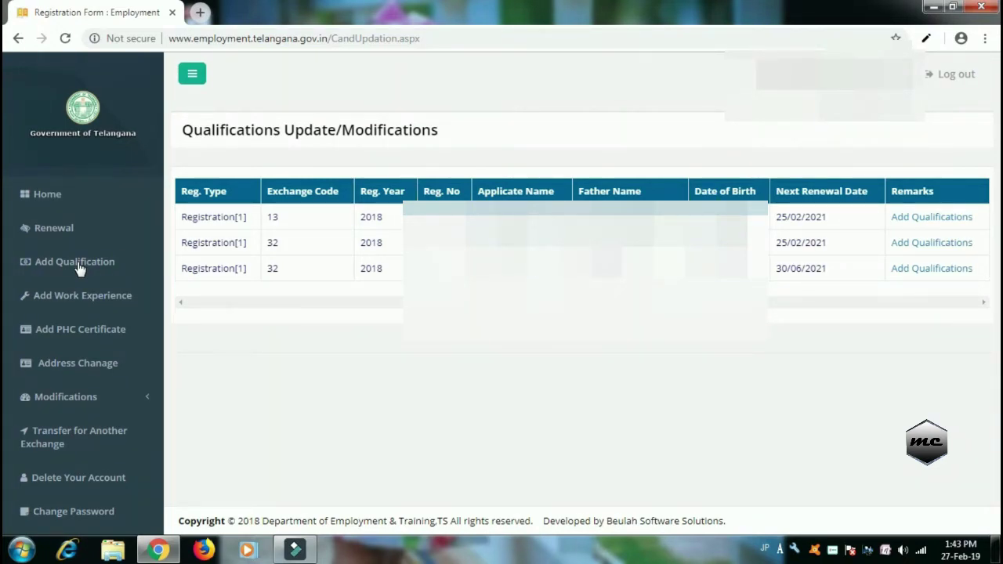
left_click(87, 266)
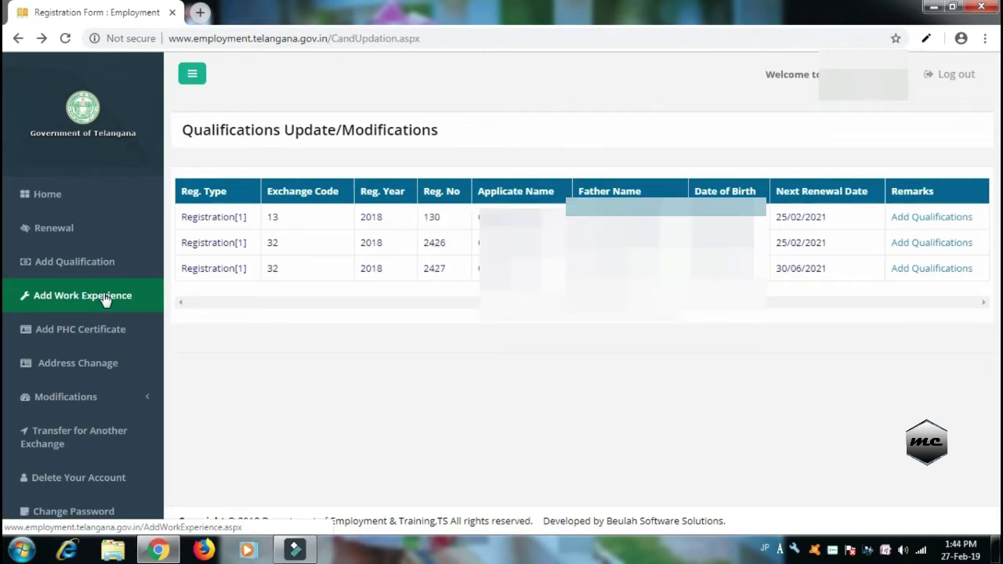
Review the whole form for adding work experience details, and return to the qualifications page.
left_click(105, 298)
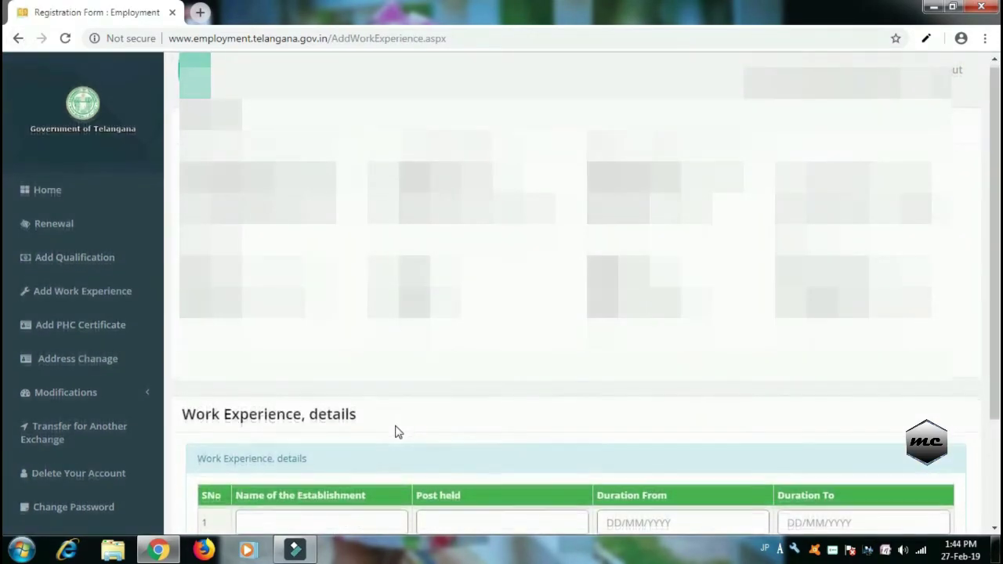
scroll(396, 432, "down", 1)
scroll(396, 431, "down", 1)
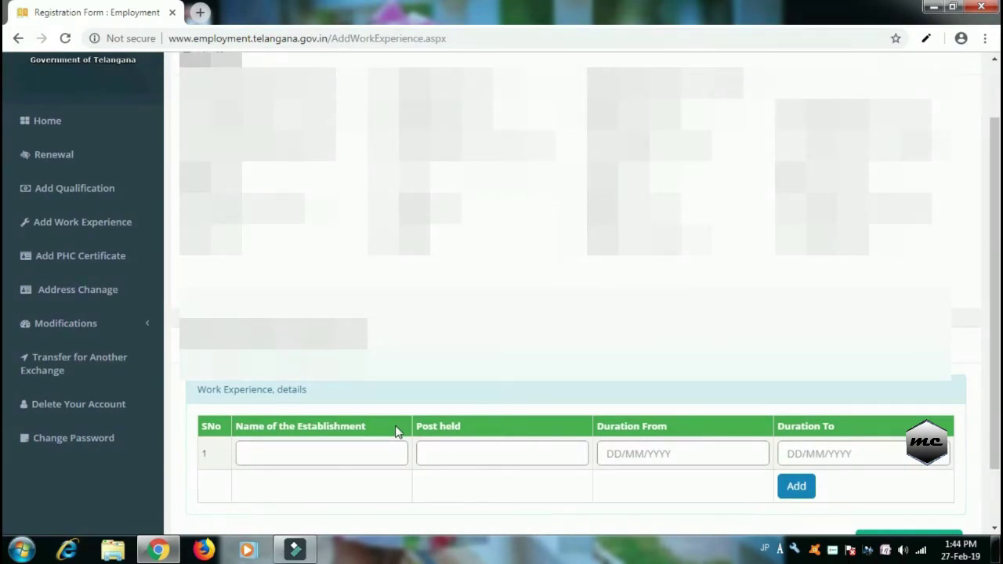
scroll(396, 432, "down", 2)
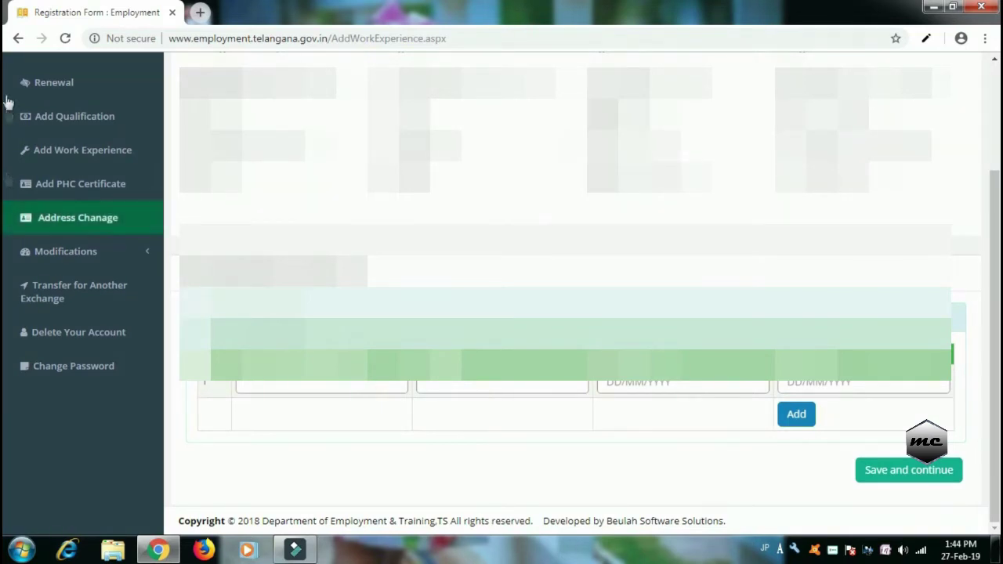
left_click(18, 39)
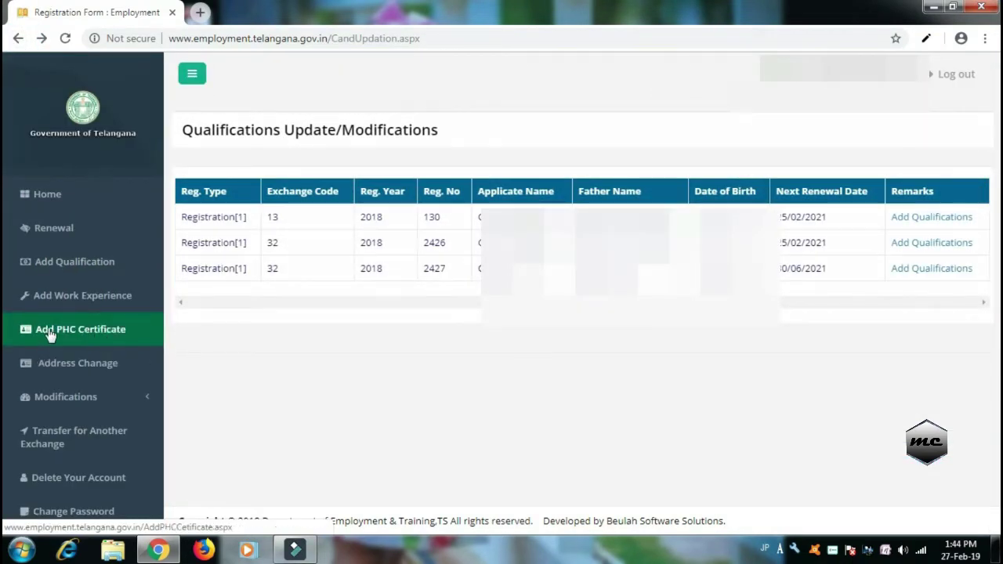
Review the differently abled details in the PHC certificate form, and try to open the address change page.
left_click(105, 333)
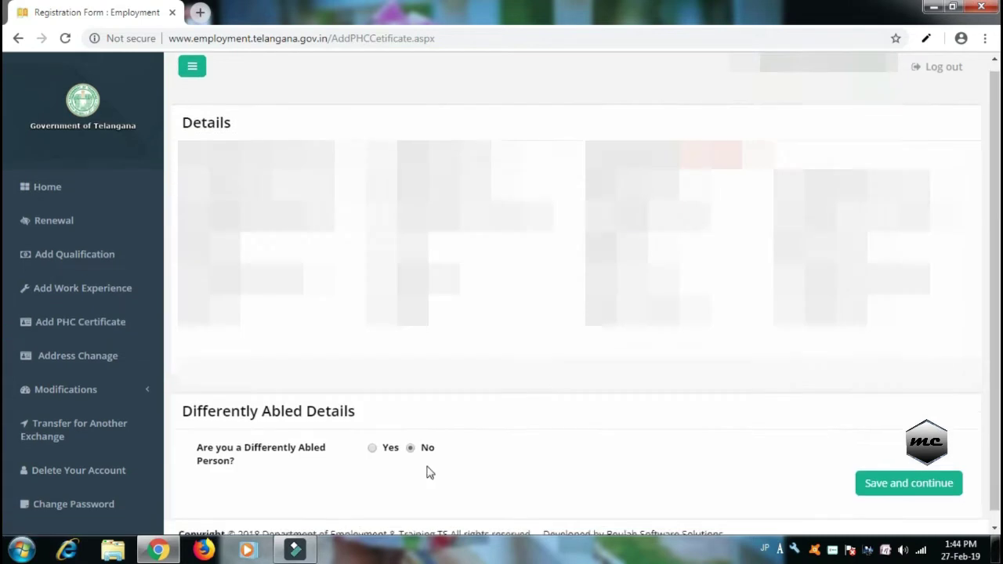
scroll(339, 474, "down", 1)
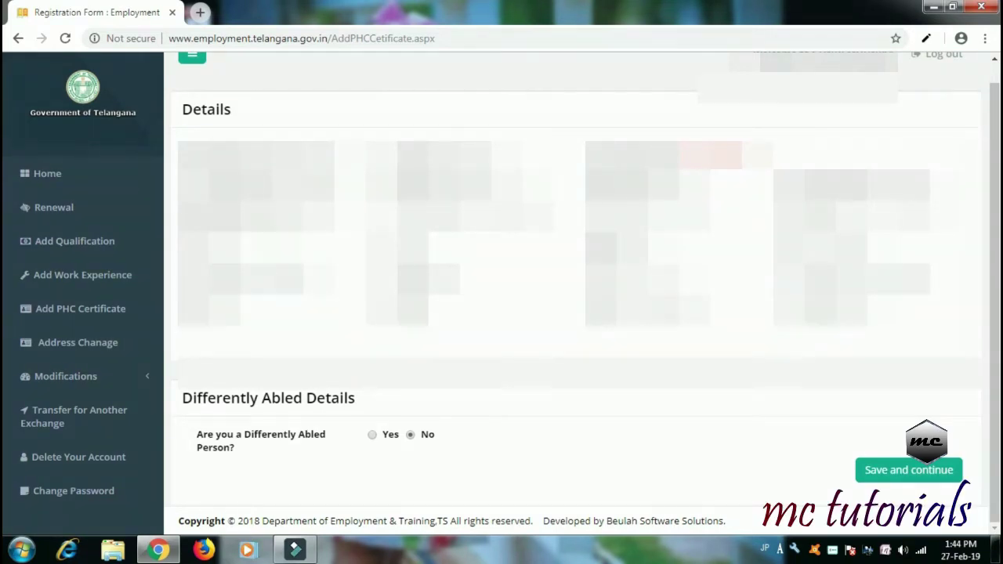
left_click(85, 344)
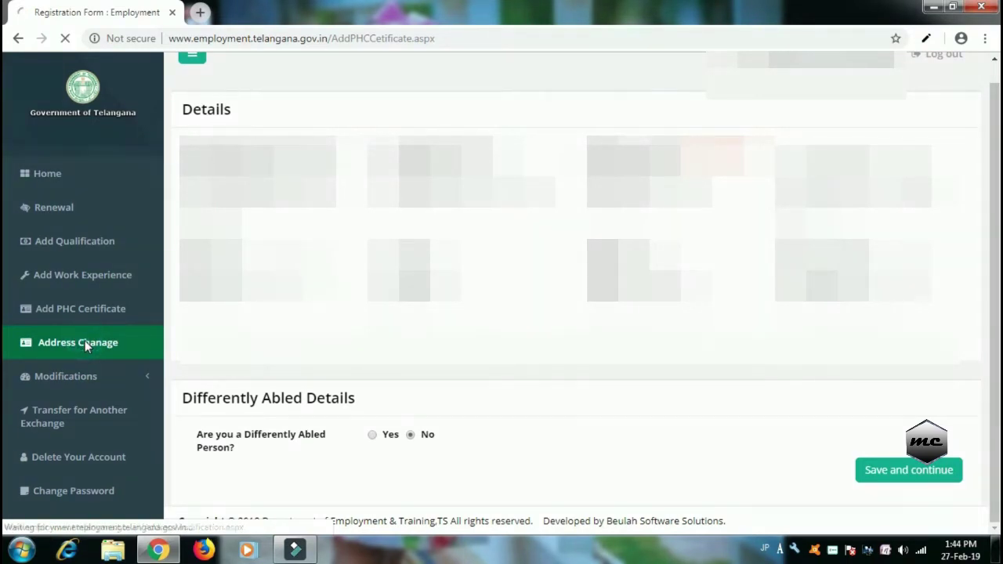
Open the Name Change Request form among the modification requests and review its required fields.
left_click(83, 379)
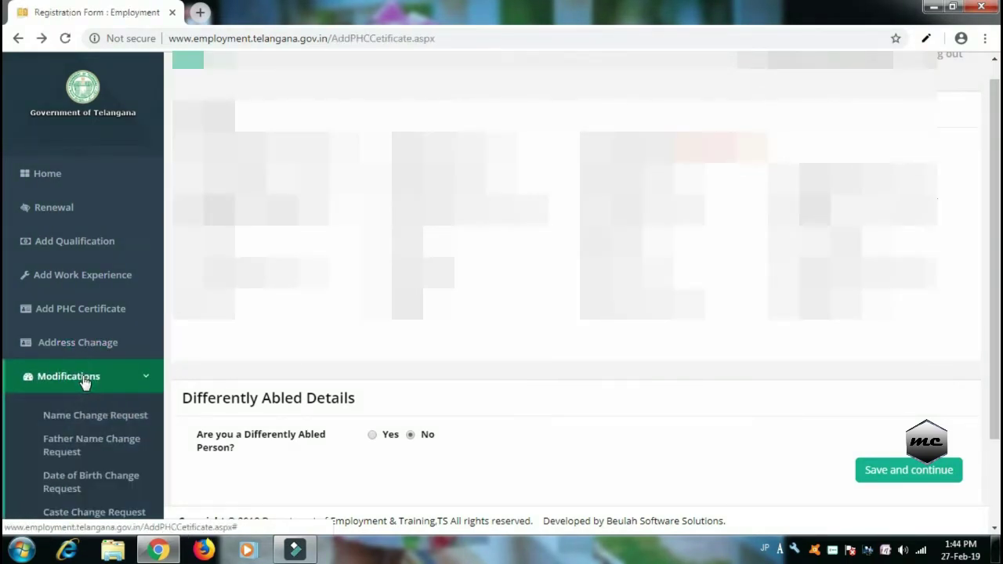
scroll(87, 382, "down", 1)
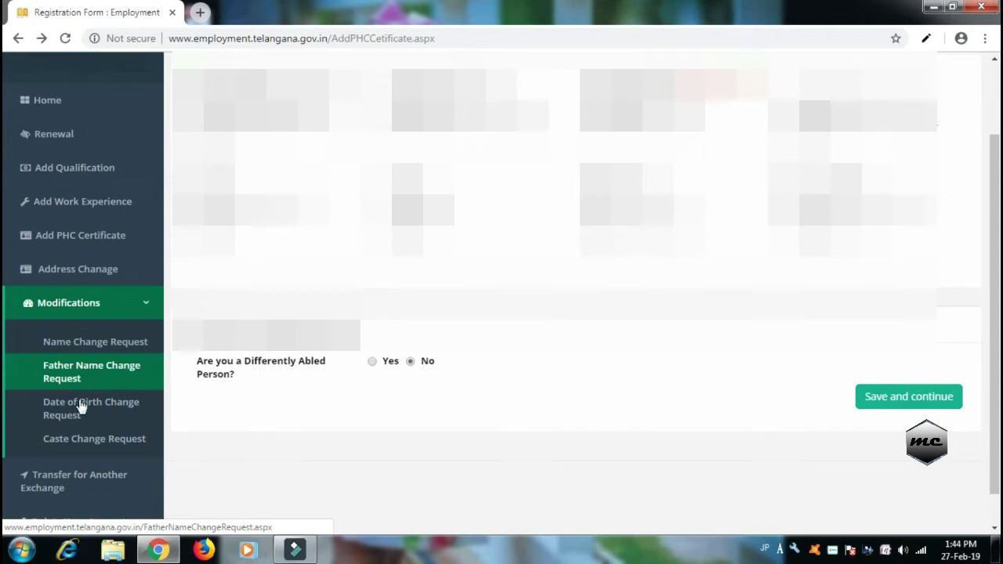
left_click(112, 344)
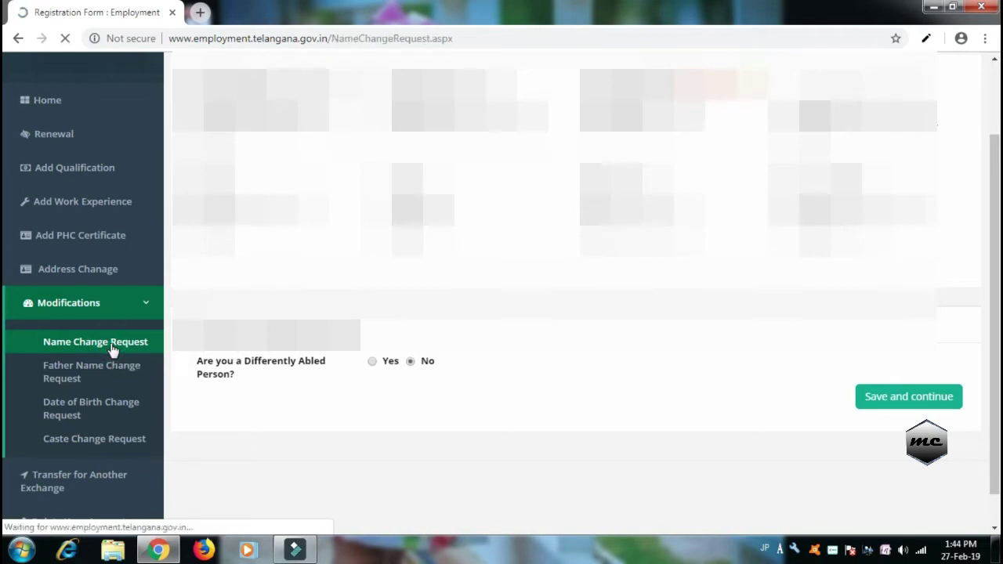
scroll(177, 359, "down", 1)
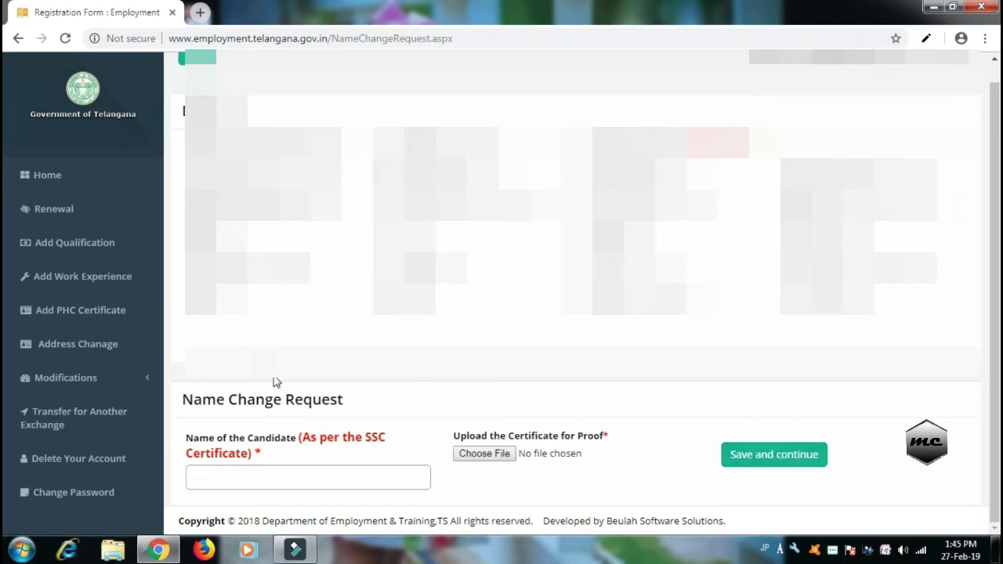
Open the Father Name Change Request form and review its required name and proof certificate fields.
left_click(89, 381)
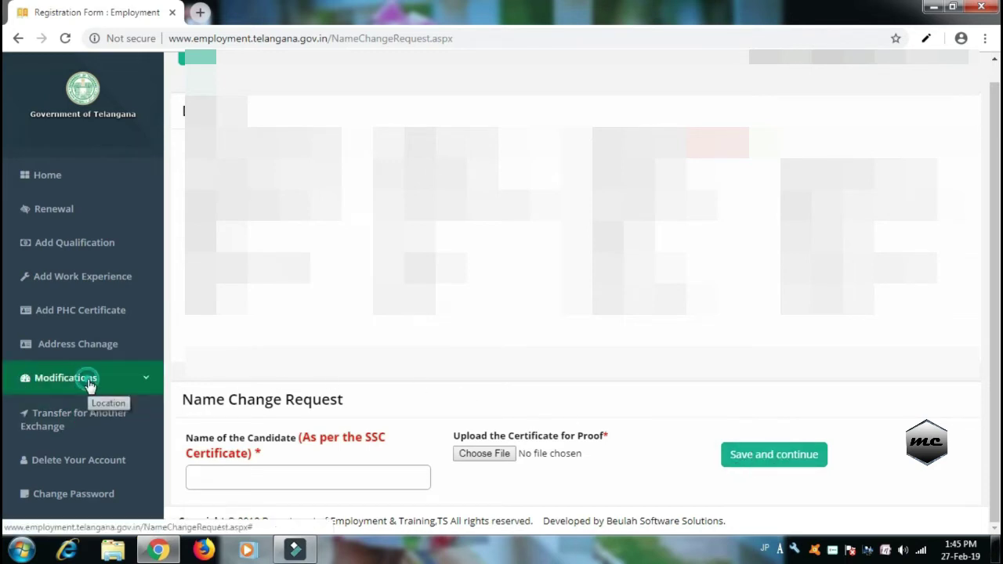
scroll(89, 387, "down", 1)
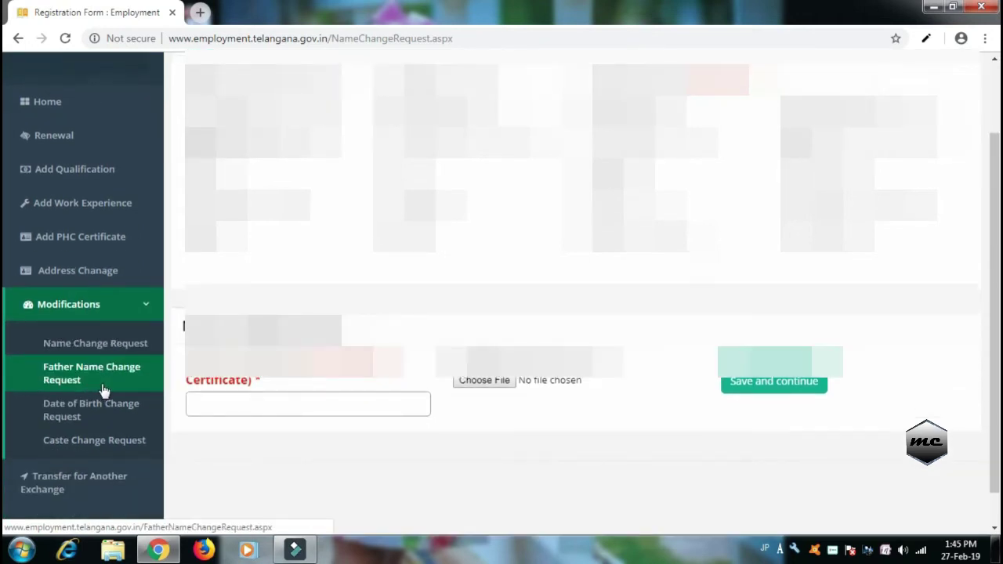
left_click(101, 385)
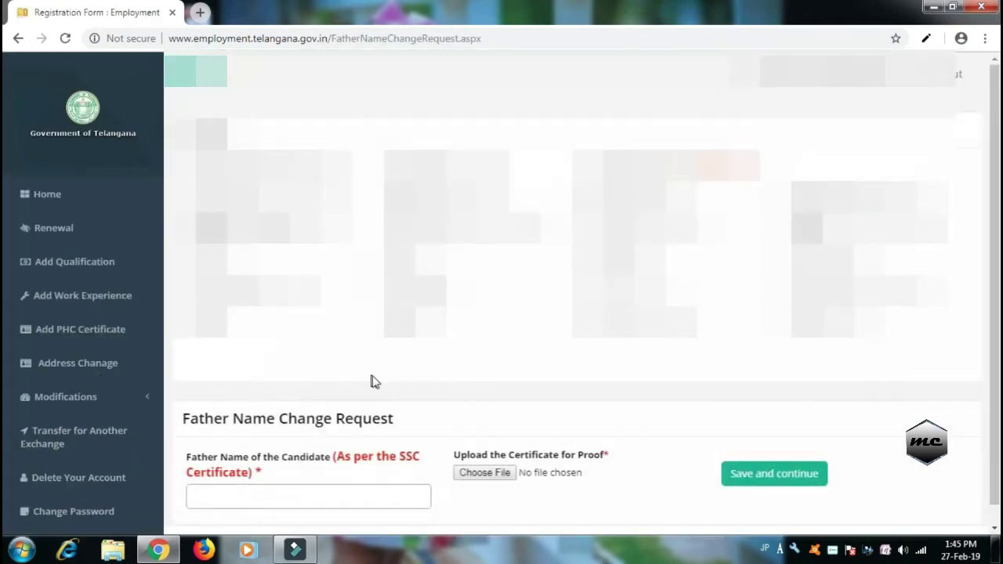
scroll(368, 392, "down", 1)
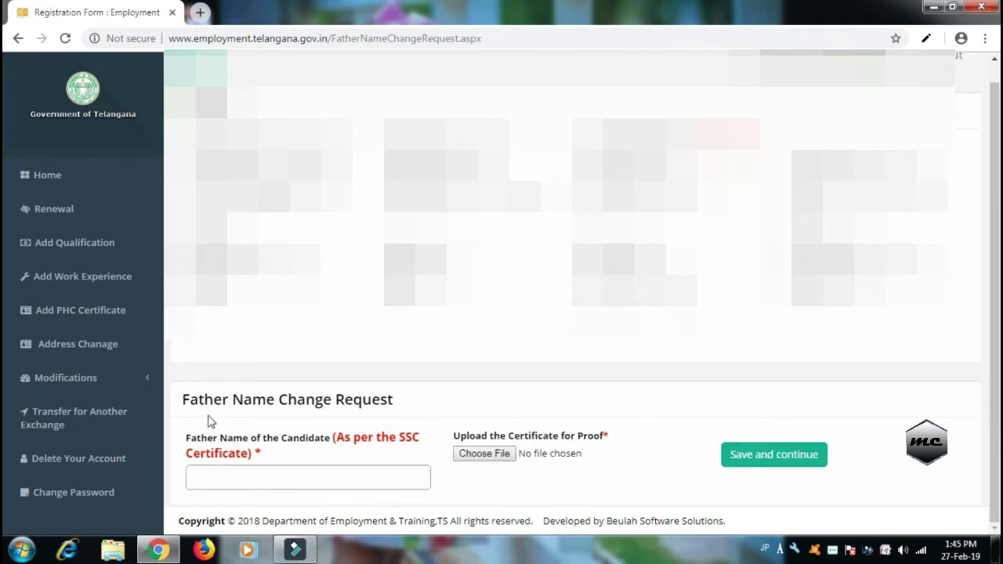
Try to open the Date of Birth Change Request, and look through the remaining account options.
left_click(65, 378)
scroll(83, 423, "down", 1)
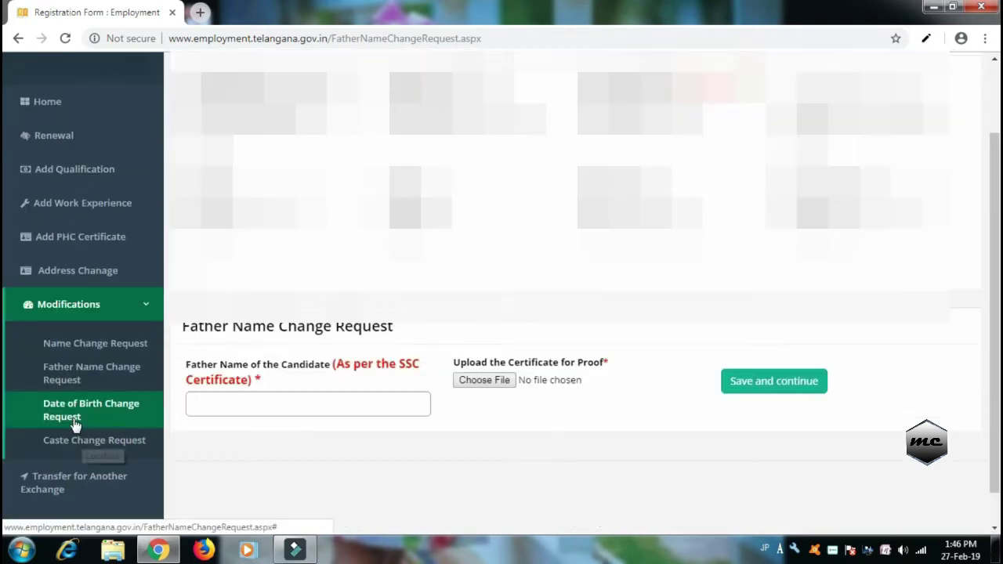
left_click(126, 419)
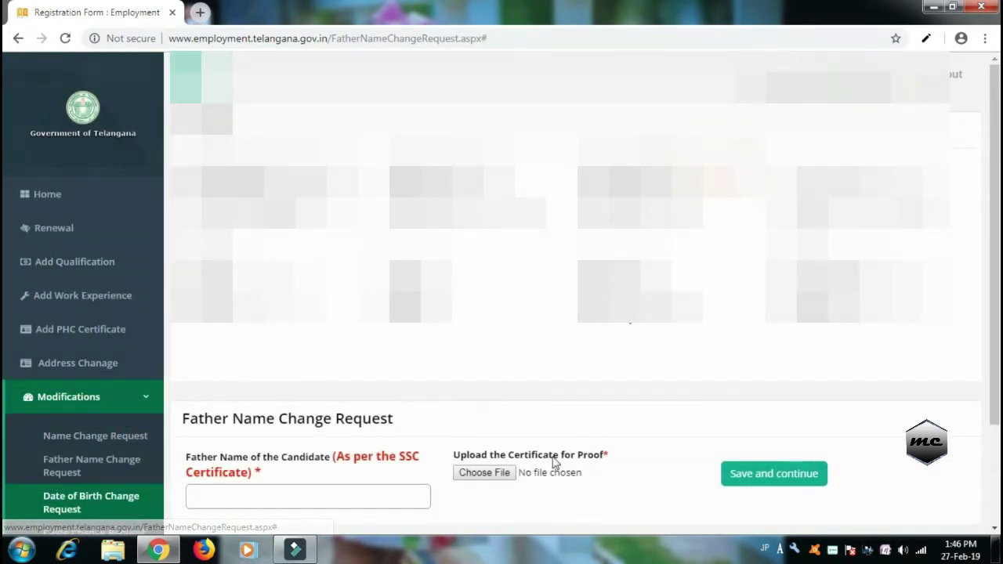
scroll(553, 462, "down", 2)
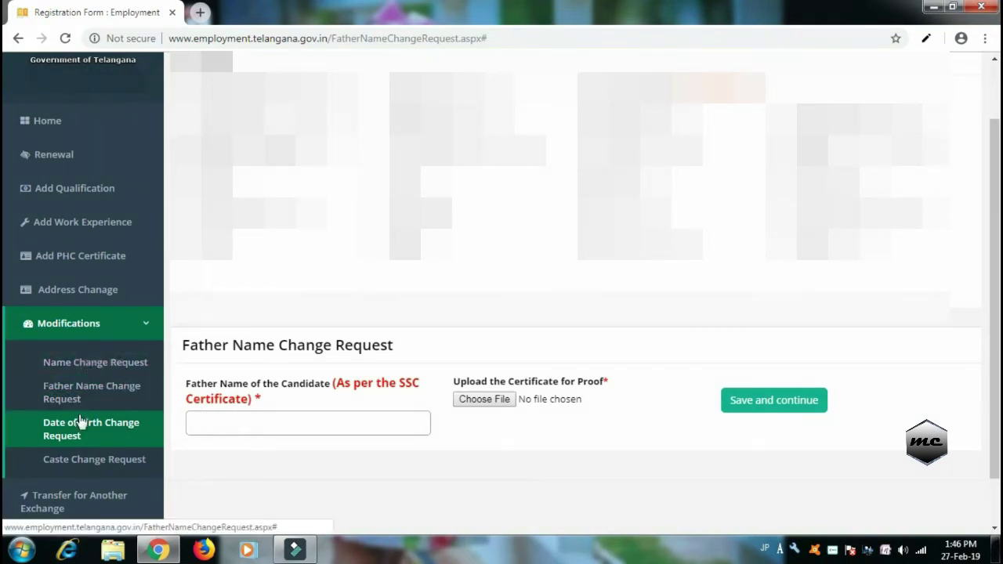
scroll(82, 437, "up", 2)
scroll(92, 502, "down", 4)
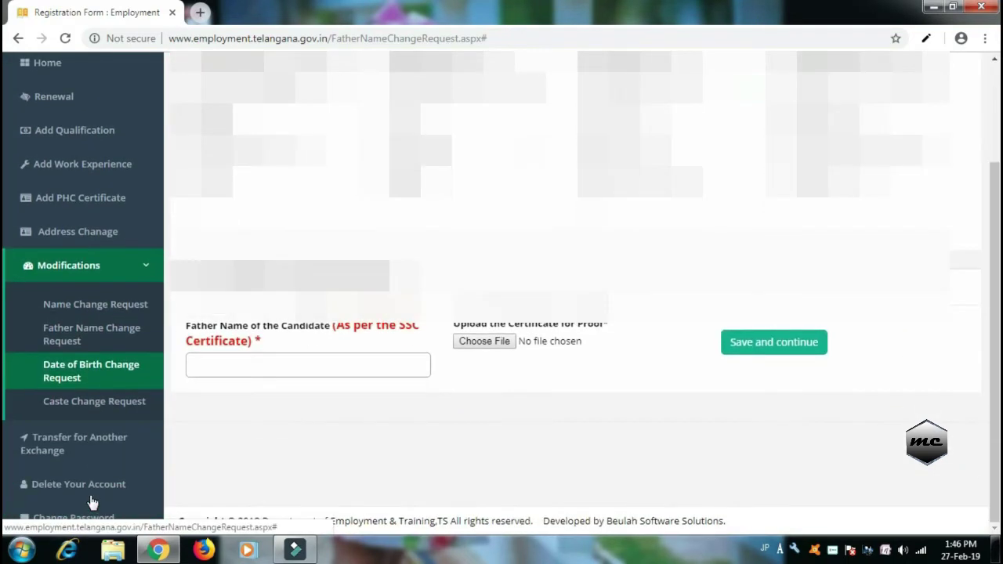
Open the Caste Change Request form, look through the caste options and choose BC-B as the caste.
left_click(120, 403)
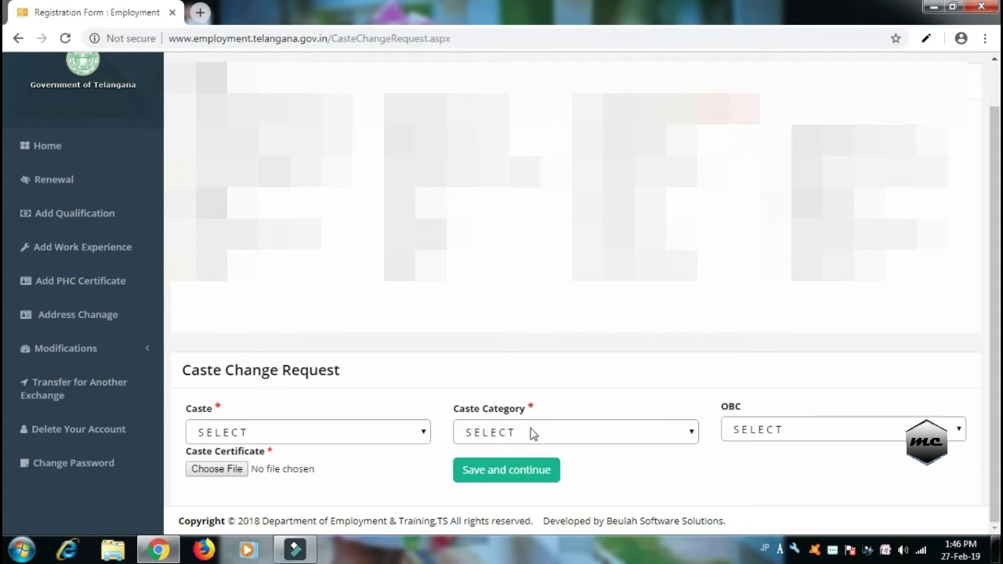
left_click(422, 435)
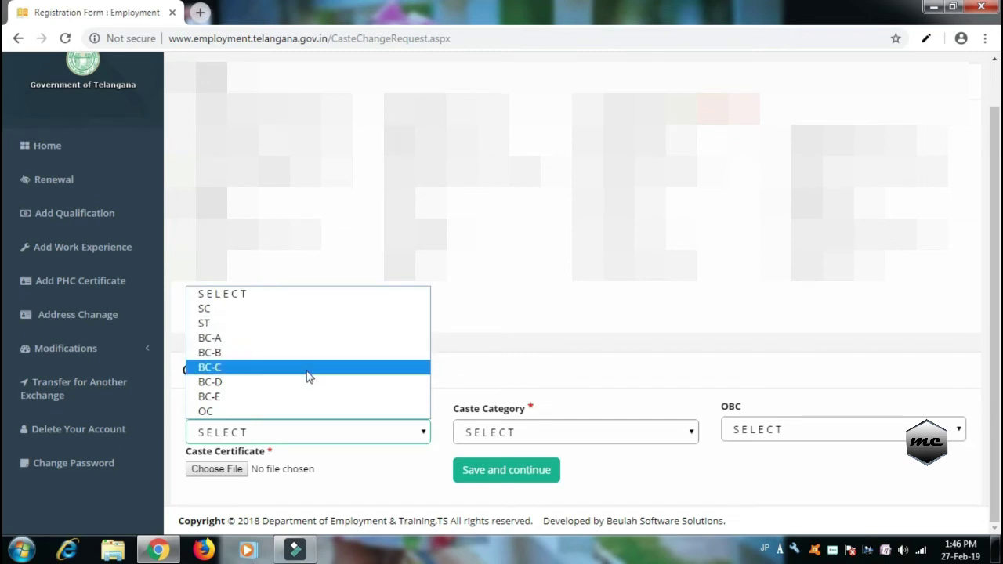
left_click(564, 434)
left_click(564, 434)
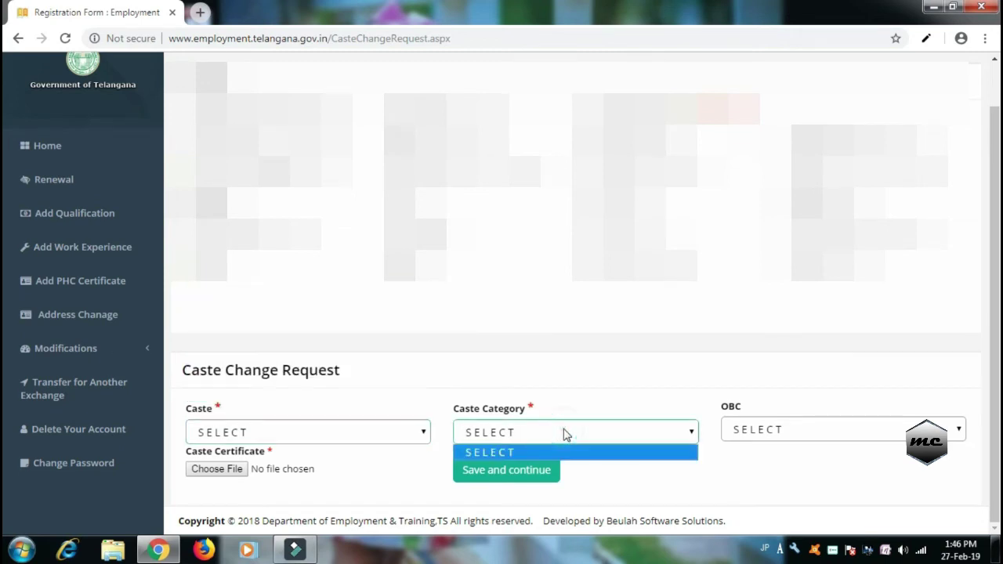
left_click(359, 435)
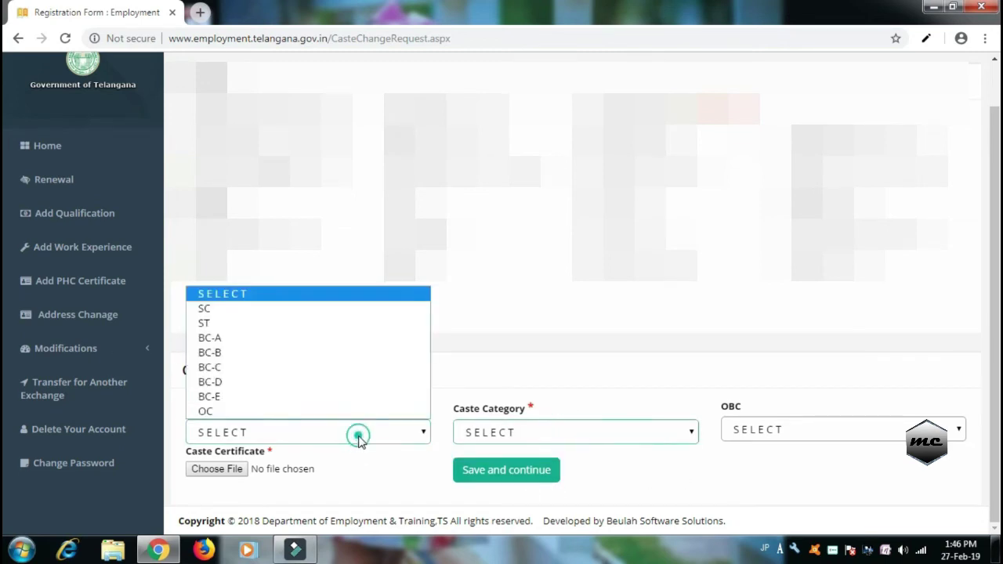
left_click(354, 353)
Look through the Caste Category options for BC-B and set OBC to No in the caste change form.
left_click(649, 438)
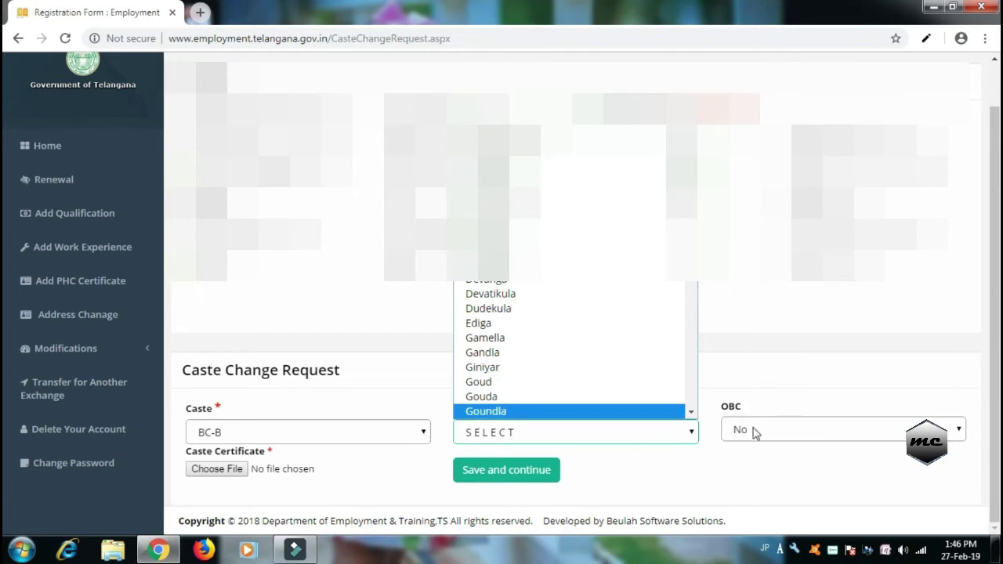
left_click(844, 436)
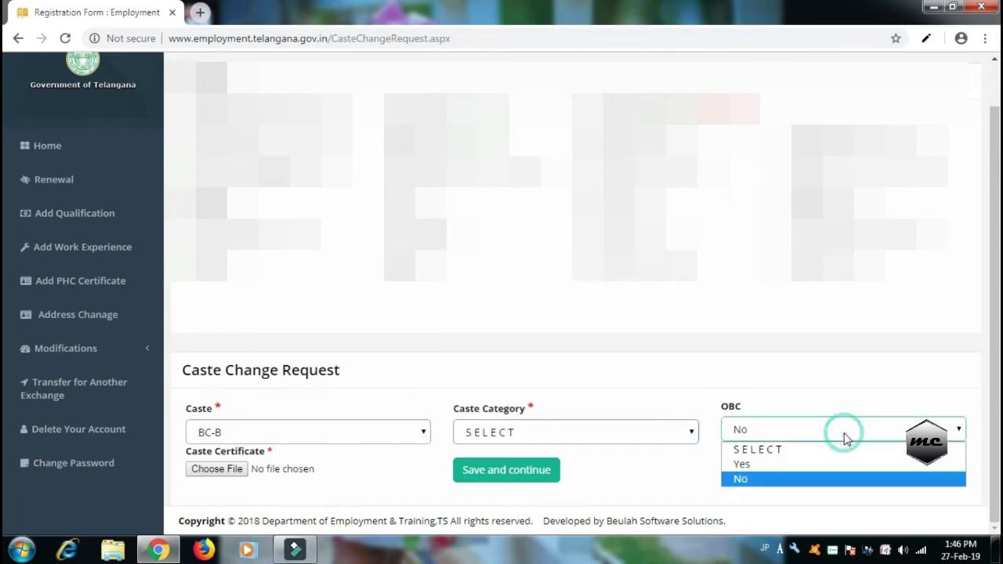
left_click(659, 466)
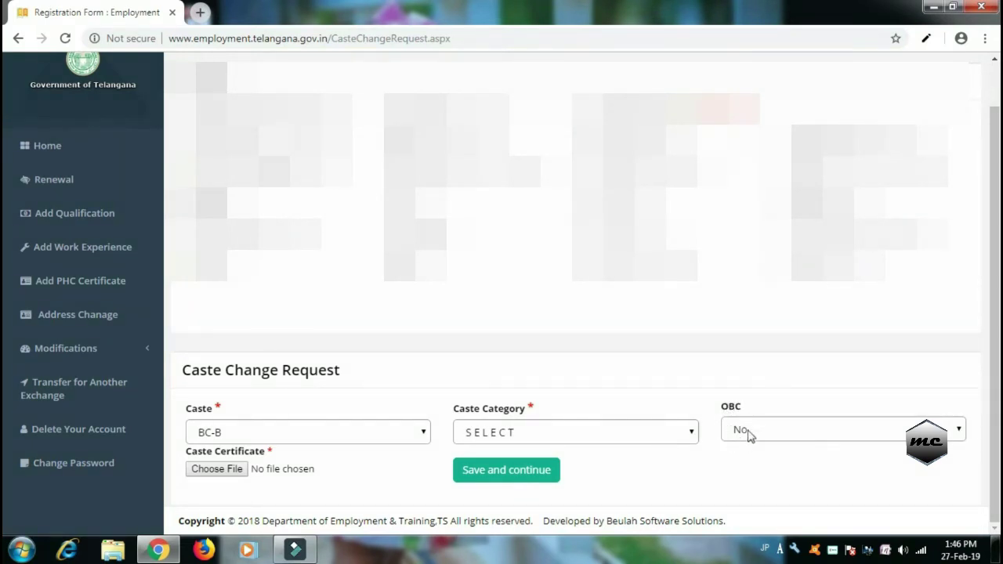
left_click(798, 434)
left_click(788, 478)
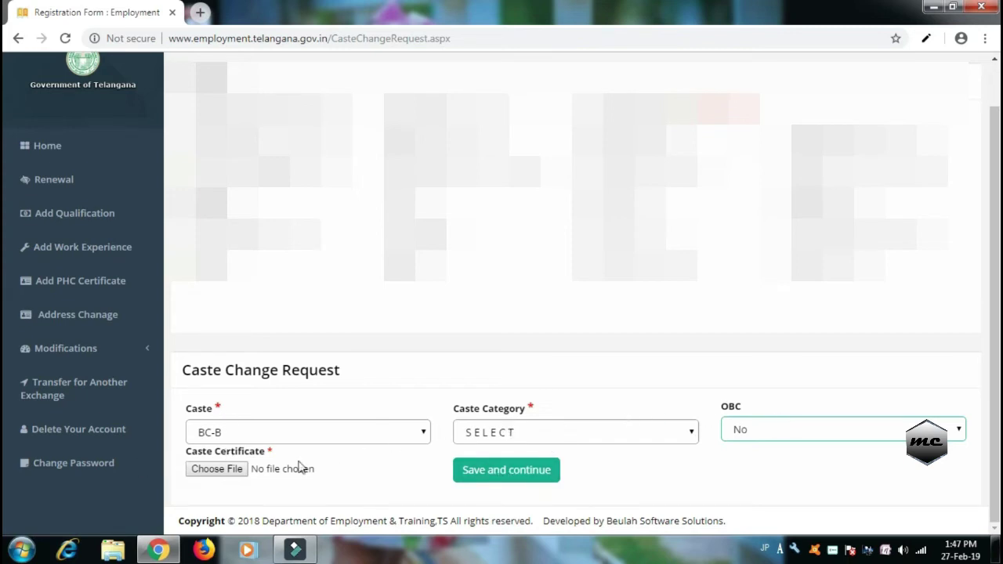
Open the Transfer for Another Exchange page and look through the districts available for transfer without choosing one.
left_click(119, 350)
scroll(86, 369, "down", 1)
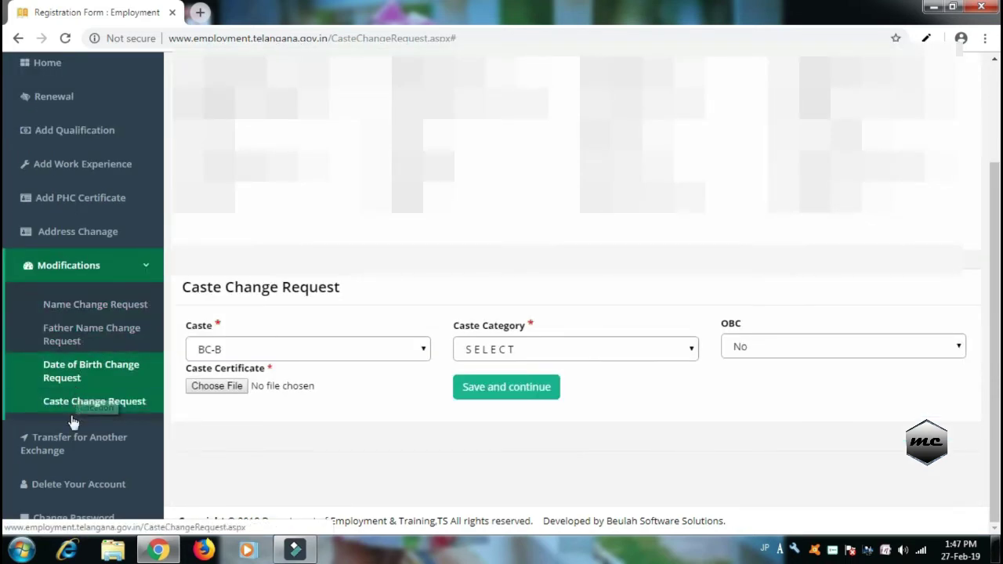
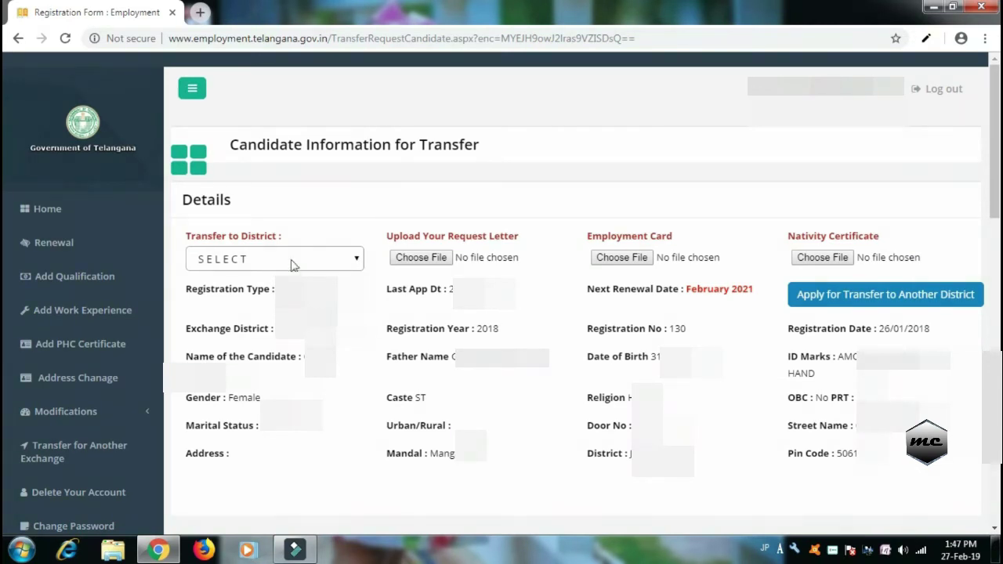
left_click(356, 260)
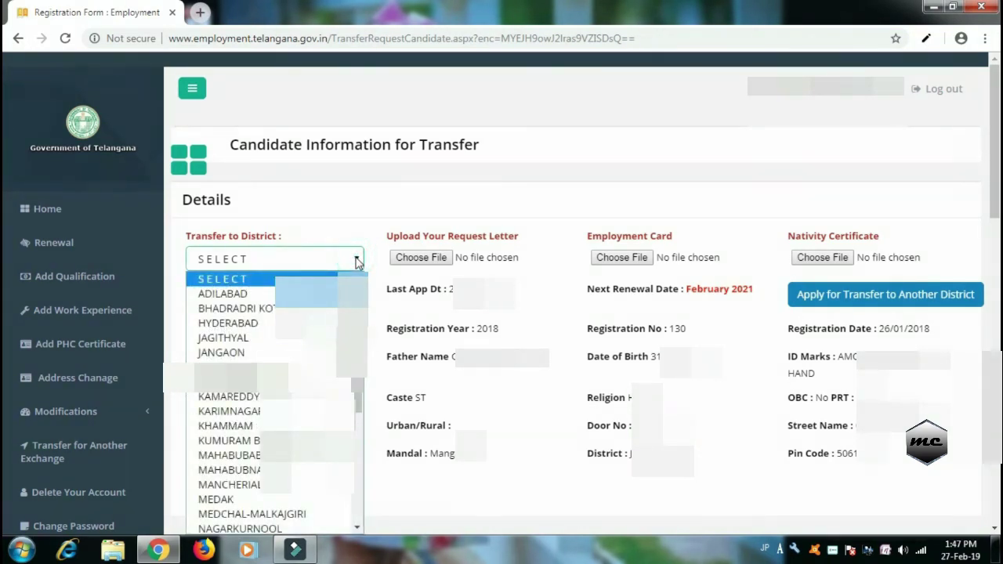
key("Down")
key("Down")
key("Down")
scroll(235, 333, "down", 4)
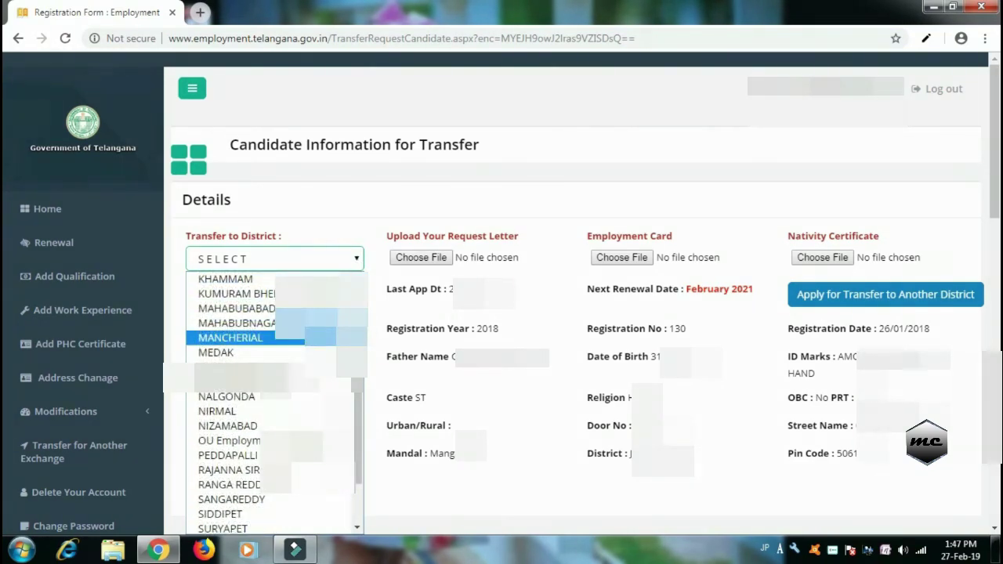
scroll(274, 404, "down", 3)
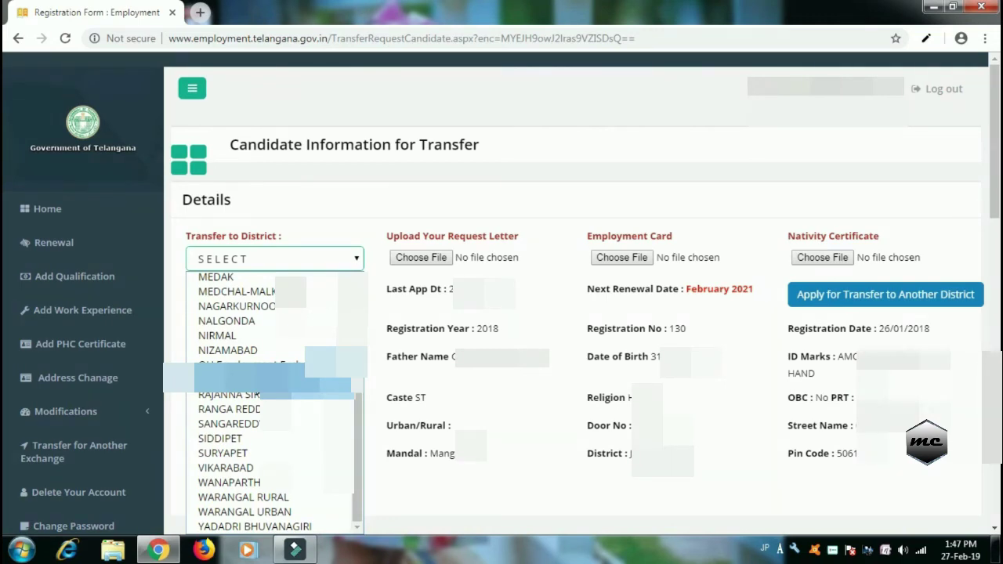
scroll(274, 400, "up", 4)
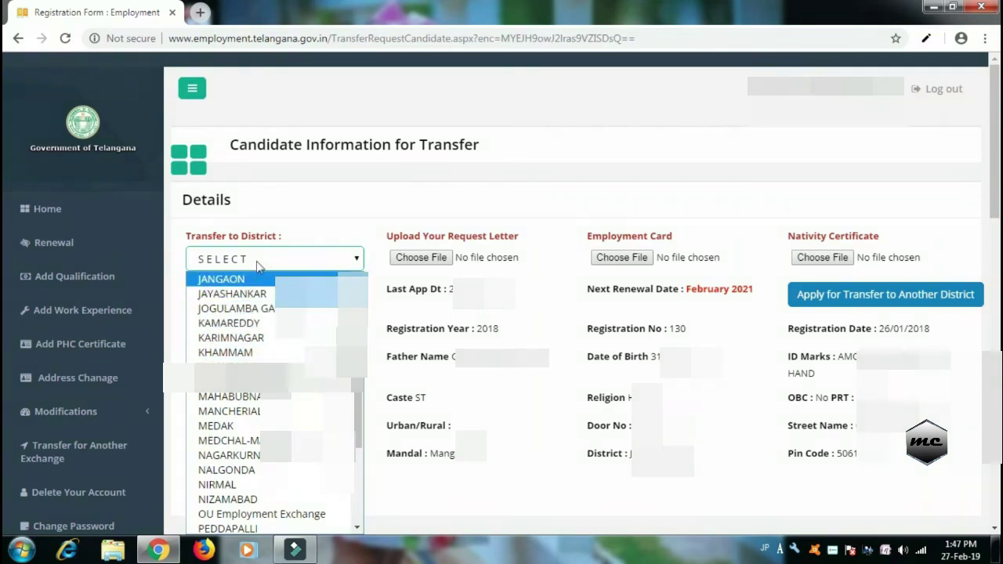
left_click(335, 208)
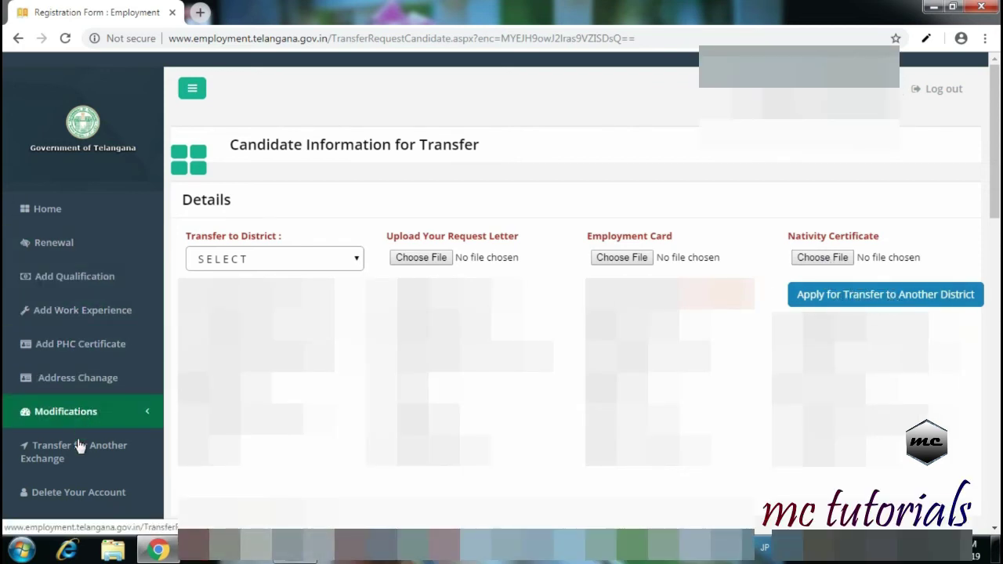
Return to the Home dashboard and open the candidate details of the first registration card.
scroll(67, 471, "down", 1)
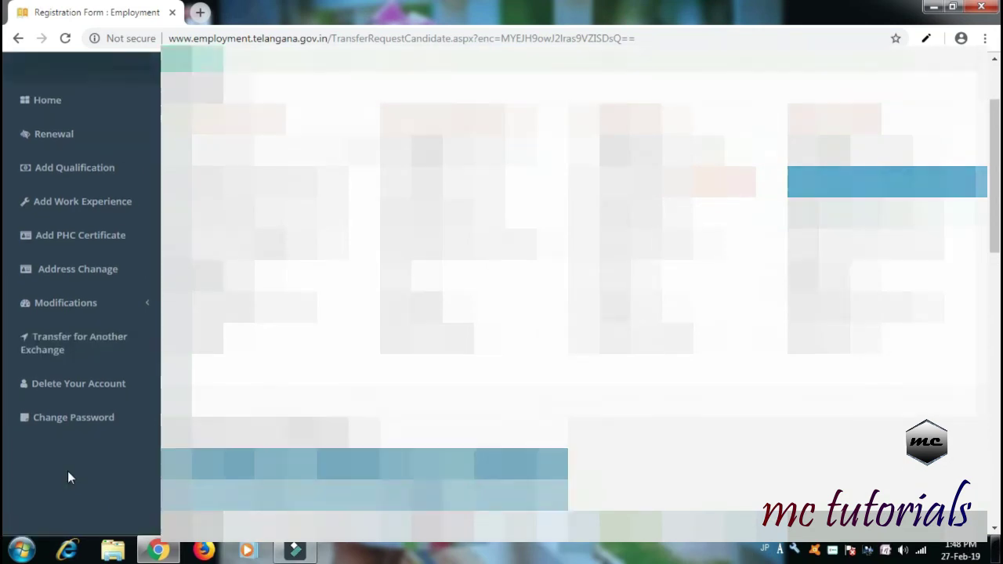
scroll(67, 478, "up", 1)
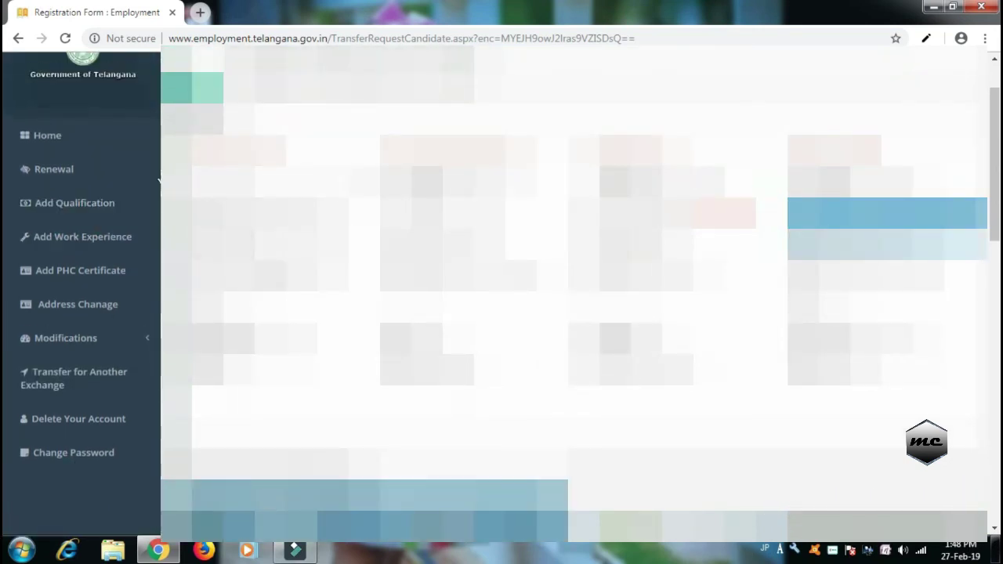
left_click(66, 141)
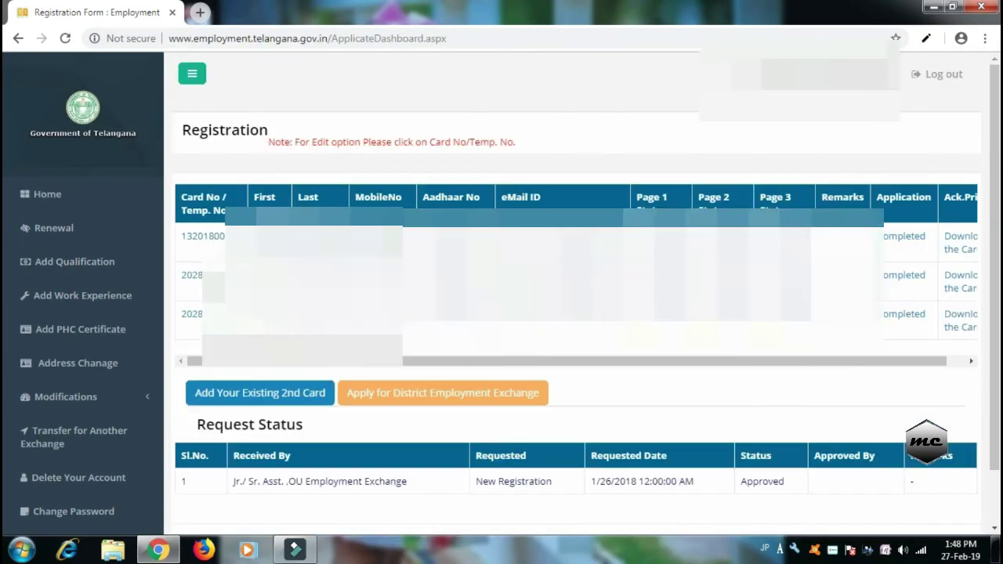
left_click(220, 239)
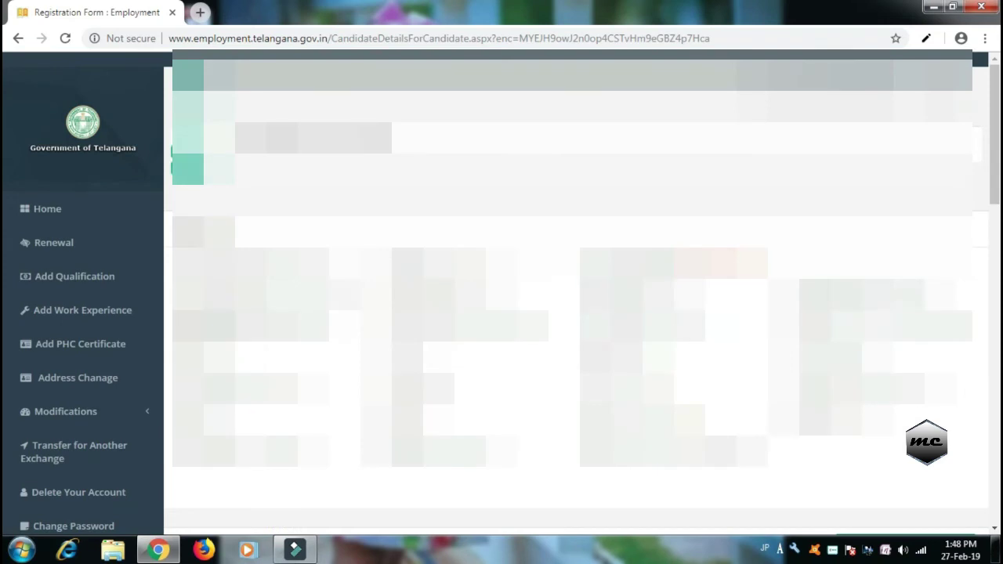
scroll(604, 502, "down", 2)
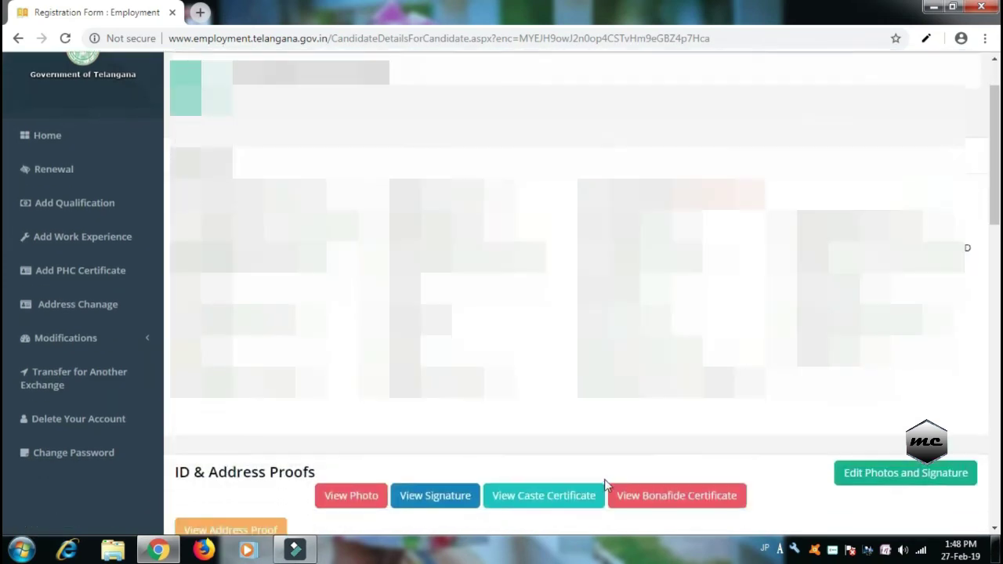
Review the ID & Address Proofs section and its photo and signature upload page, and return to the candidate details.
scroll(604, 467, "down", 1)
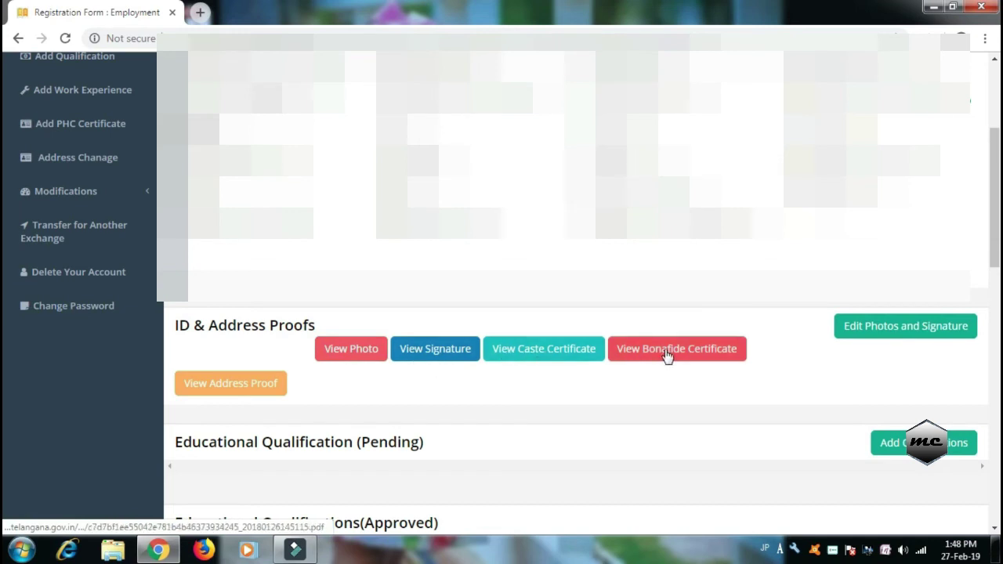
left_click(909, 327)
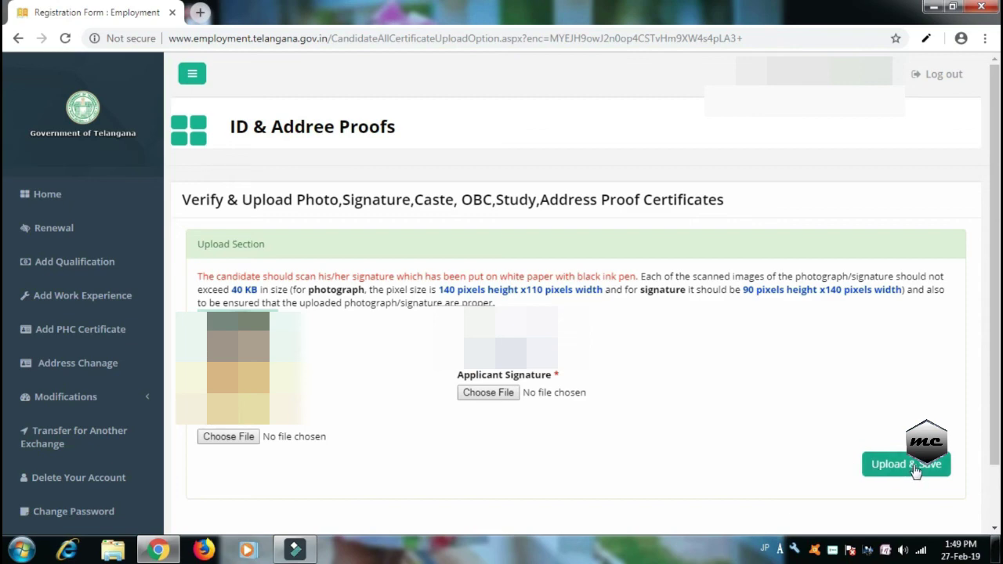
left_click(16, 37)
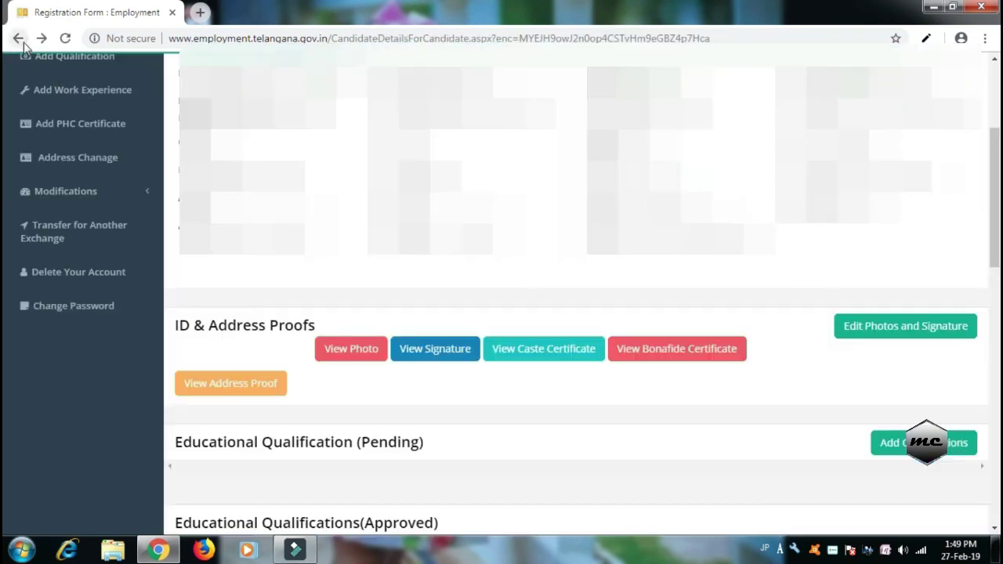
Open the Add Qualifications form from the candidate details, review its required fields, and return to the details.
scroll(489, 424, "down", 1)
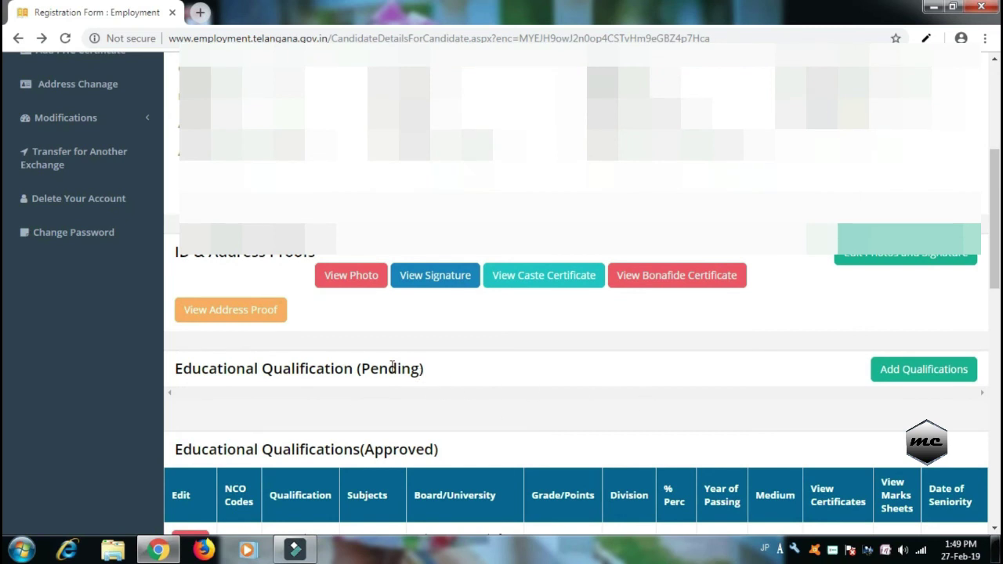
left_click(933, 374)
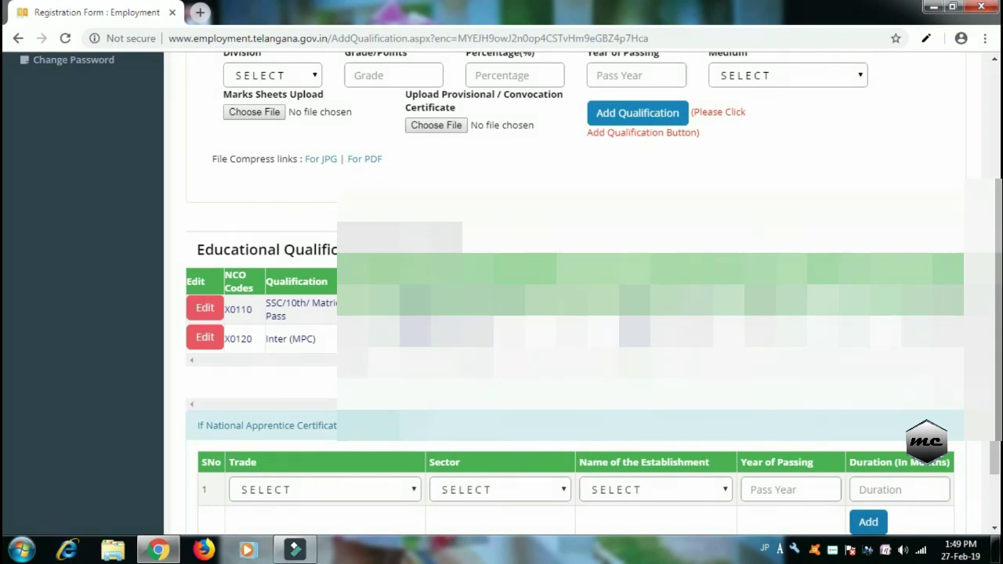
scroll(565, 313, "up", 1)
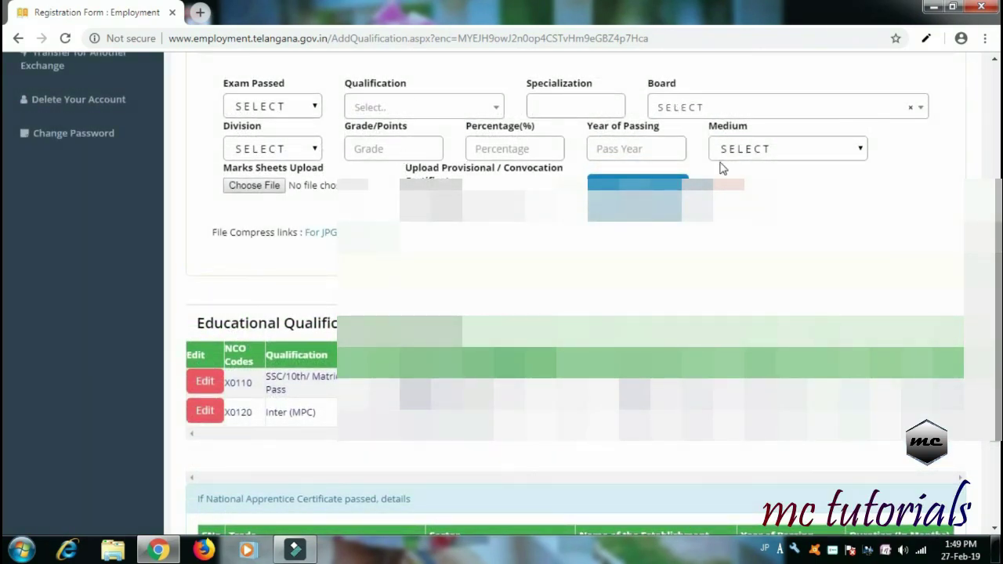
left_click(19, 40)
Review the apprentice certificate, work experience, languages known and other details sections of the candidate information.
scroll(576, 314, "down", 3)
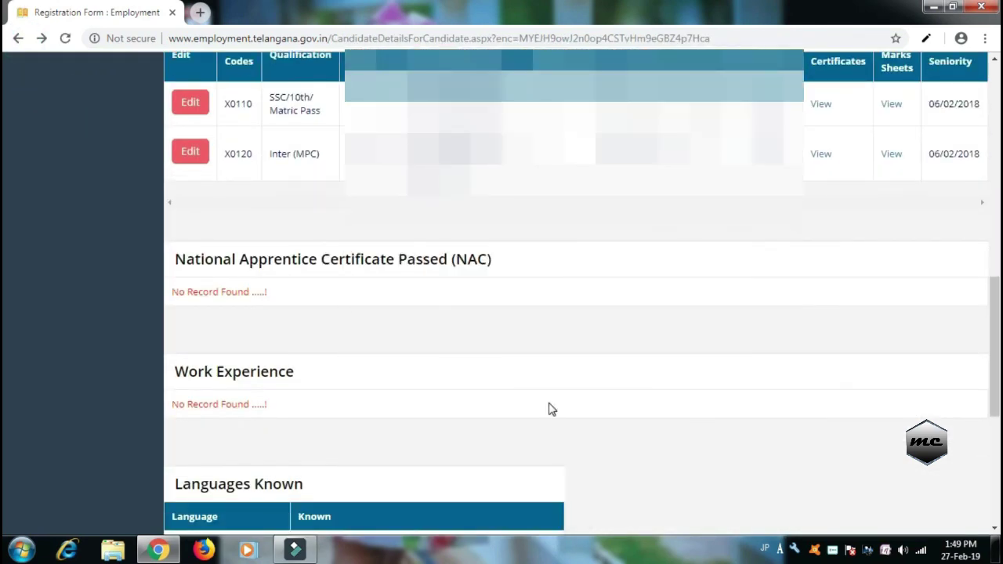
scroll(551, 409, "down", 3)
scroll(551, 408, "down", 2)
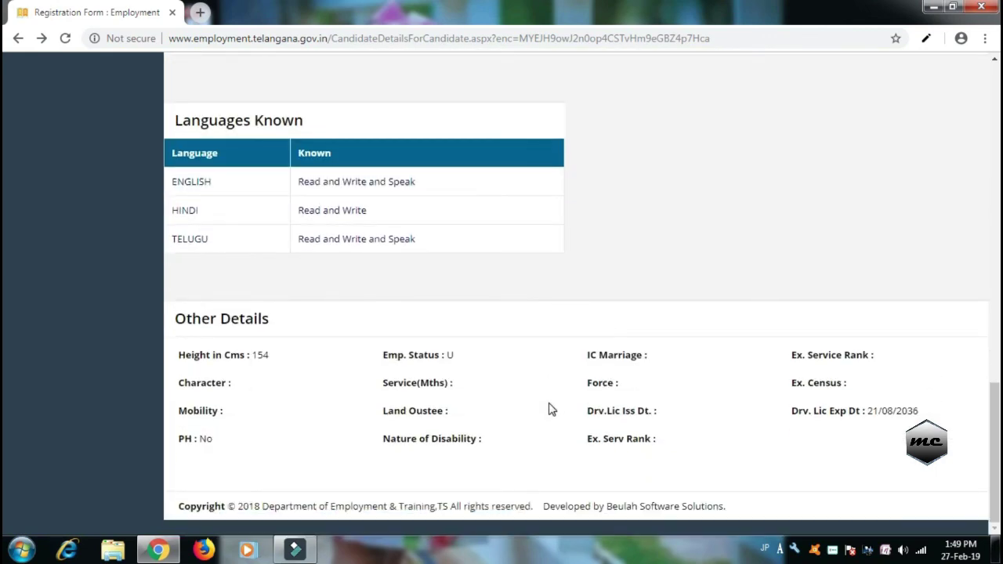
scroll(551, 408, "up", 15)
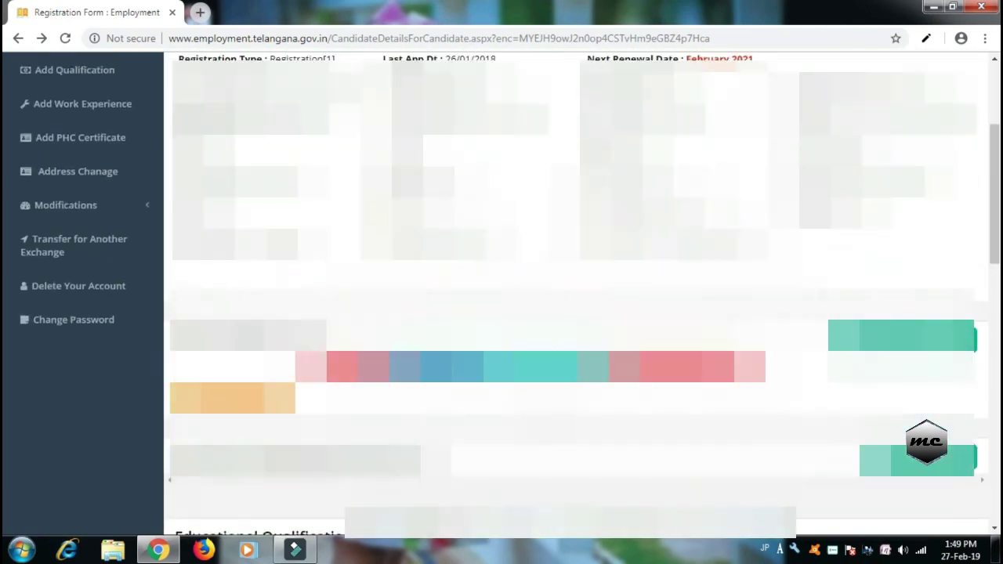
scroll(502, 295, "up", 3)
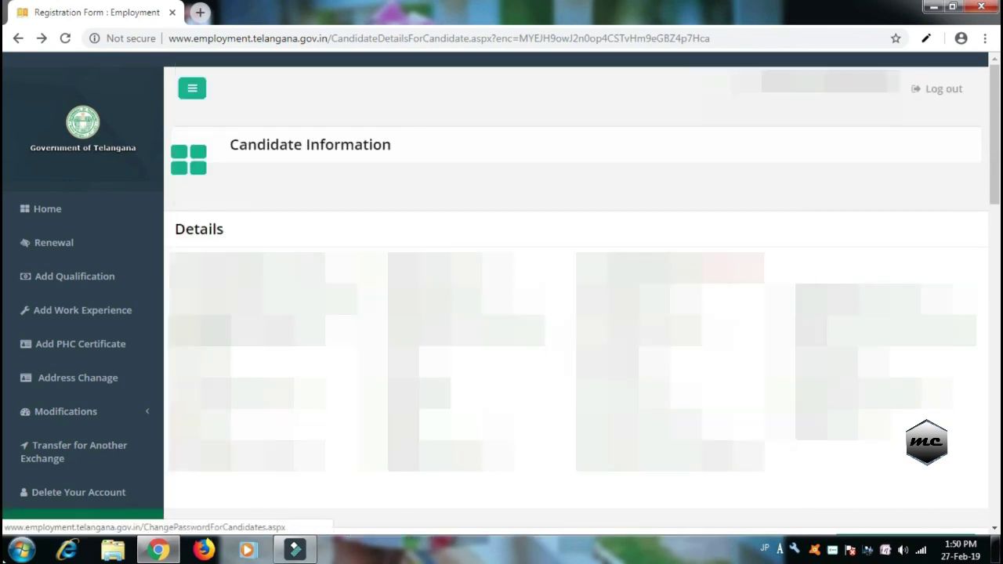